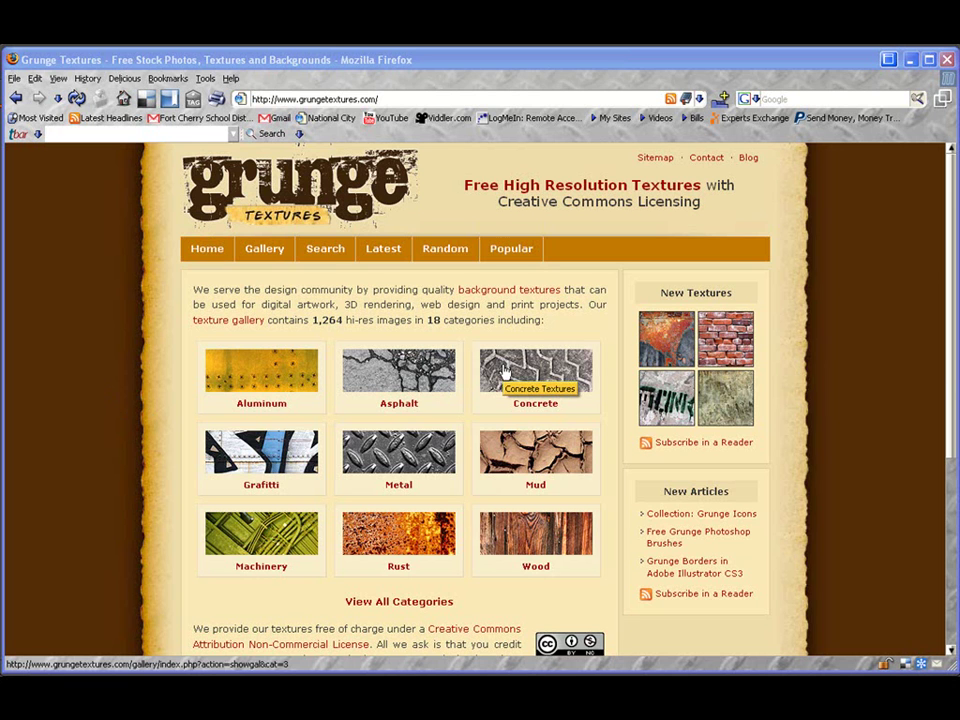
- Browse the Metal textures category and open the diamond-plate texture next to the first thumbnail in the first row
left_click(400, 465)
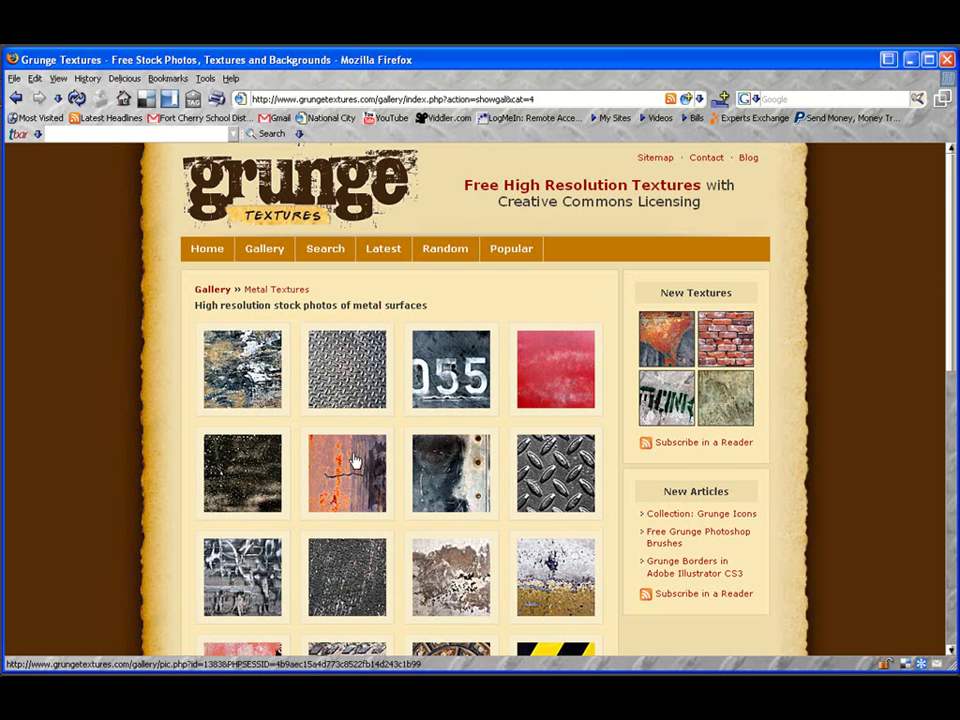
scroll(352, 460, "down", 3)
scroll(349, 463, "down", 2)
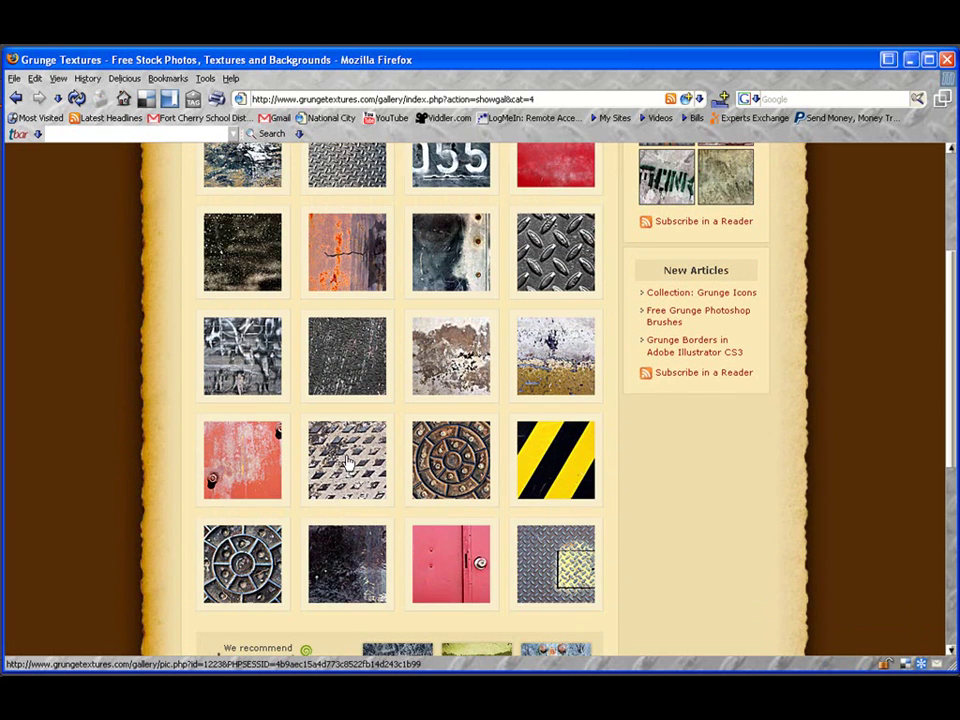
scroll(348, 462, "up", 4)
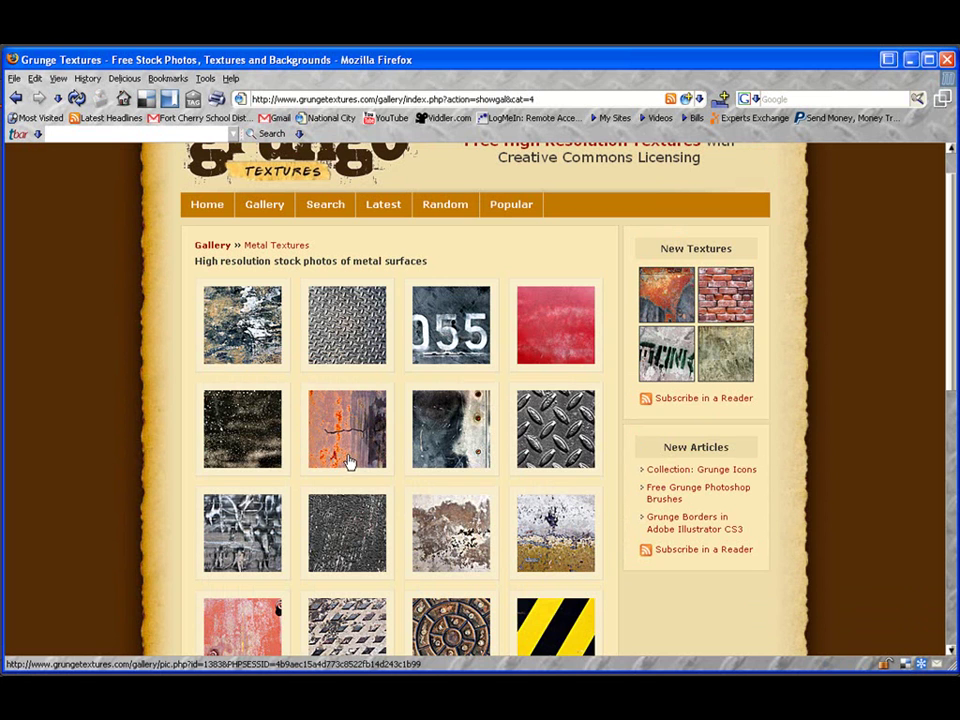
left_click(354, 338)
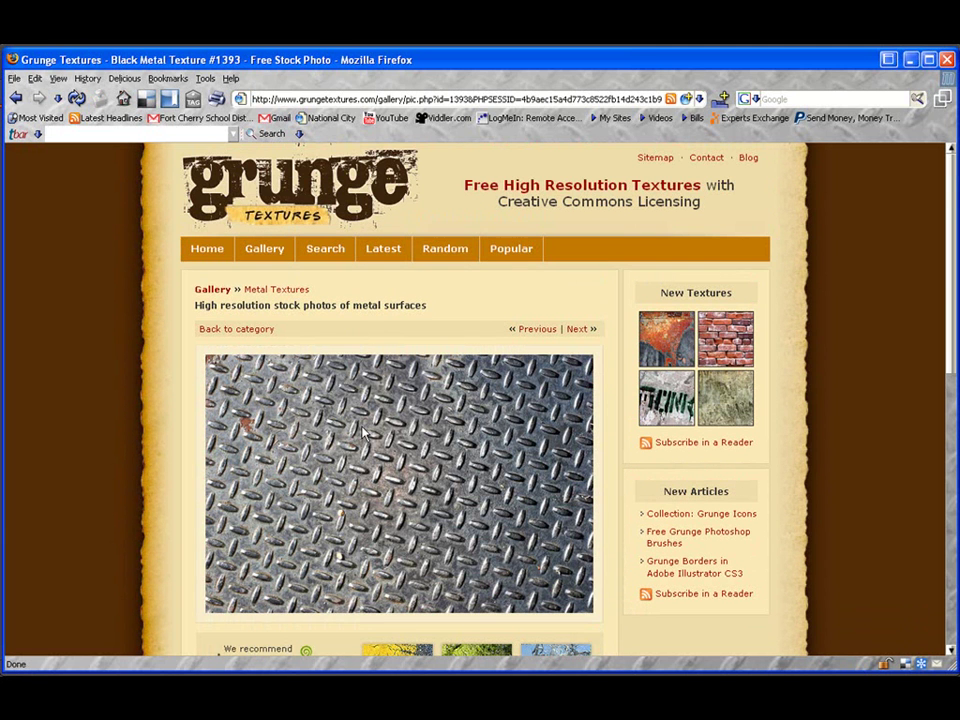
- Start downloading the original Black Metal Texture image and choose the Textures folder under My Pictures as the save location
scroll(410, 440, "down", 2)
scroll(450, 432, "down", 2)
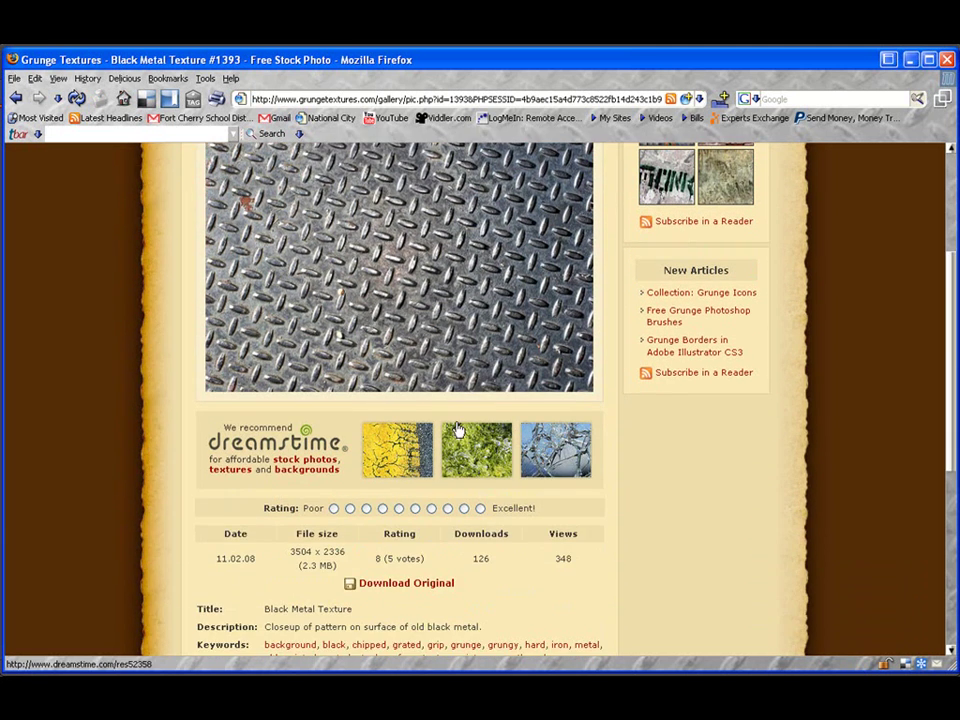
scroll(536, 583, "down", 2)
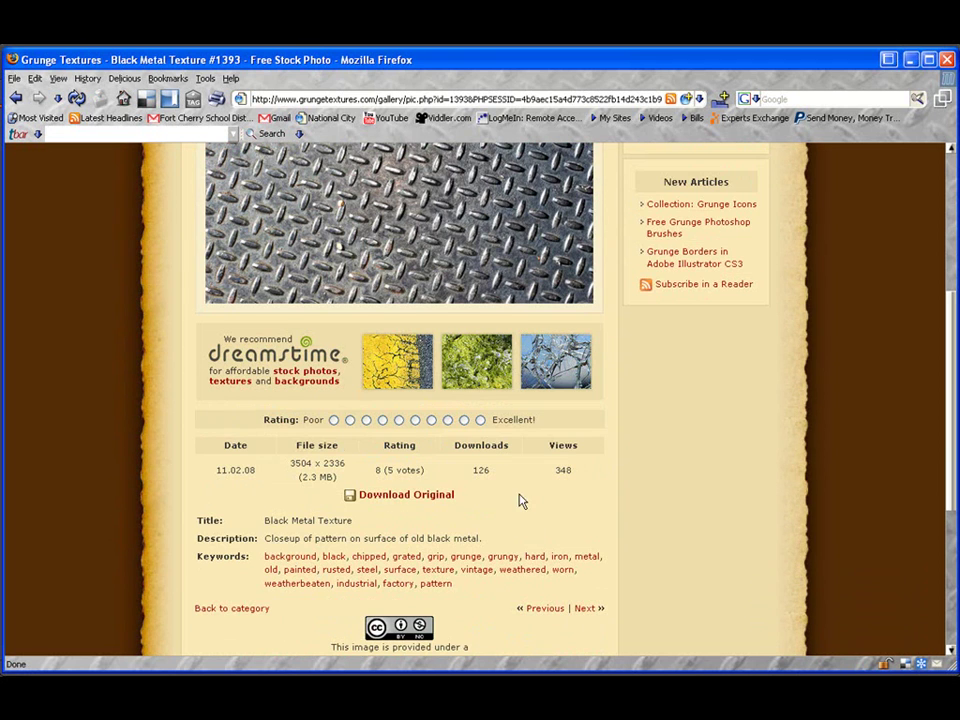
left_click(390, 496)
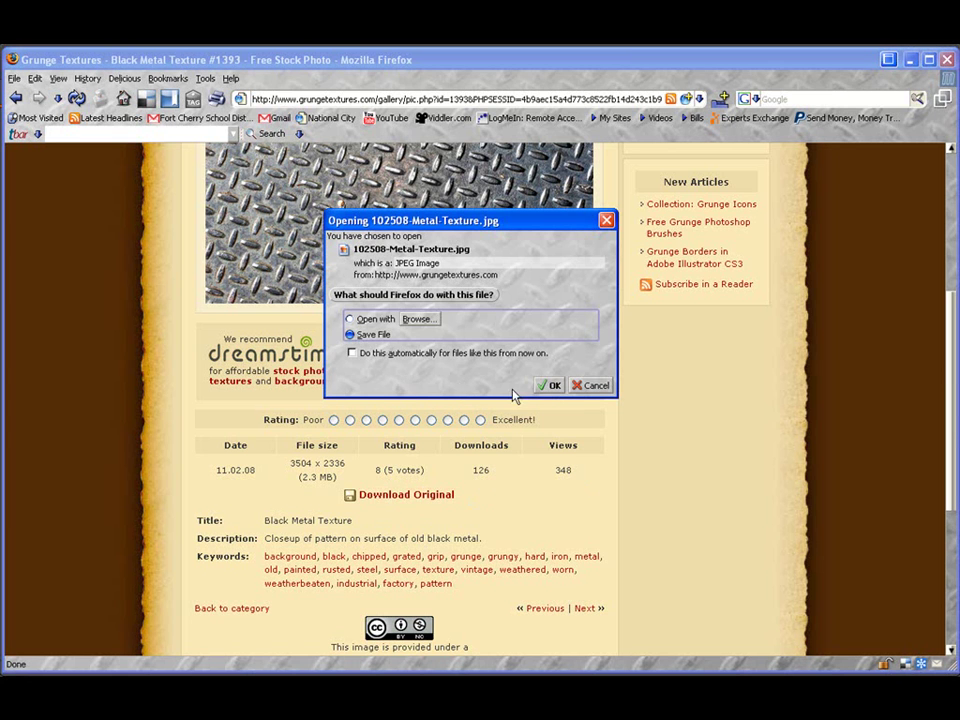
left_click(549, 386)
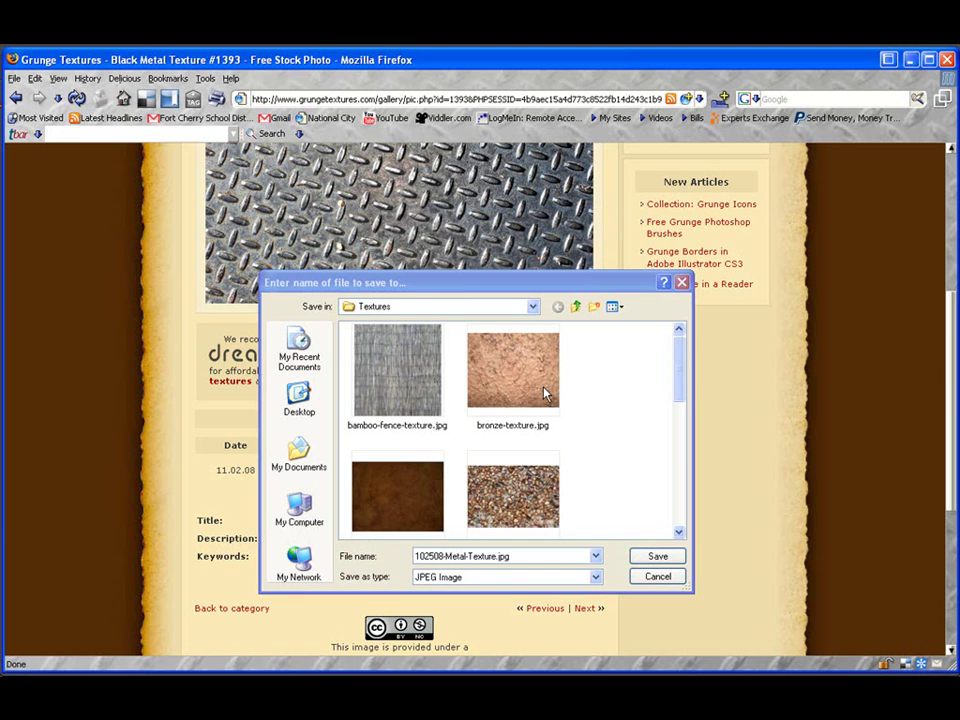
left_click_drag(453, 291, 439, 207)
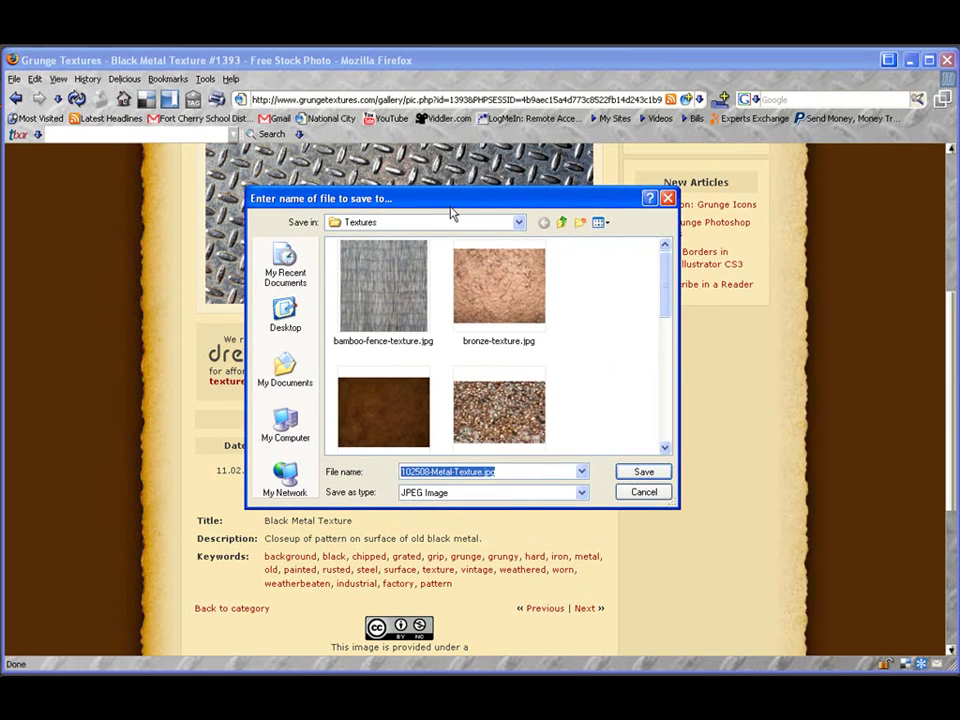
left_click(521, 224)
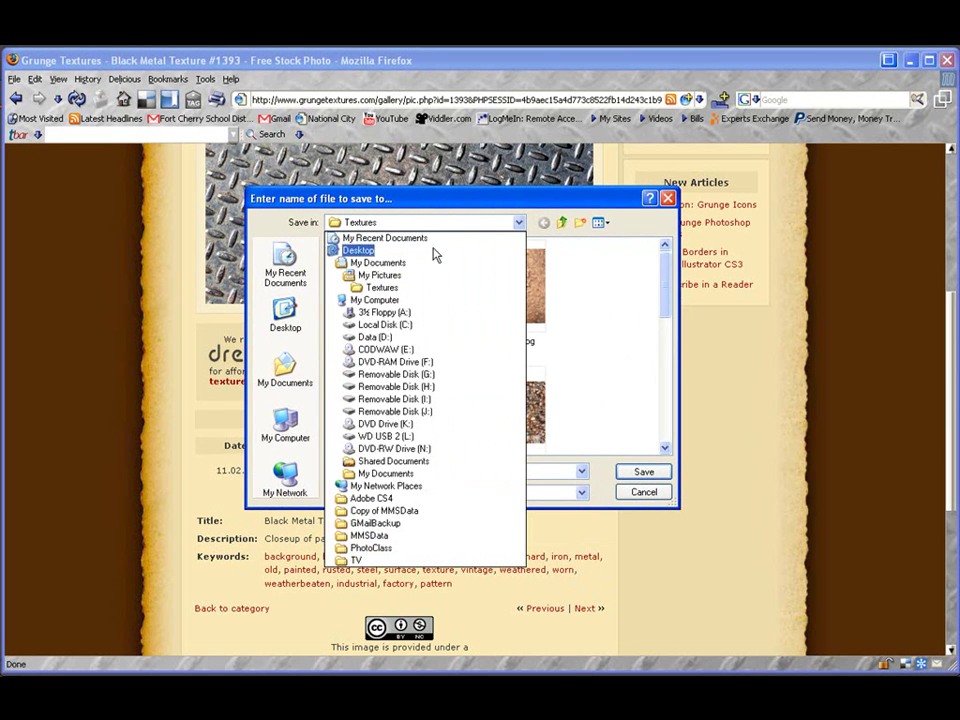
left_click(388, 288)
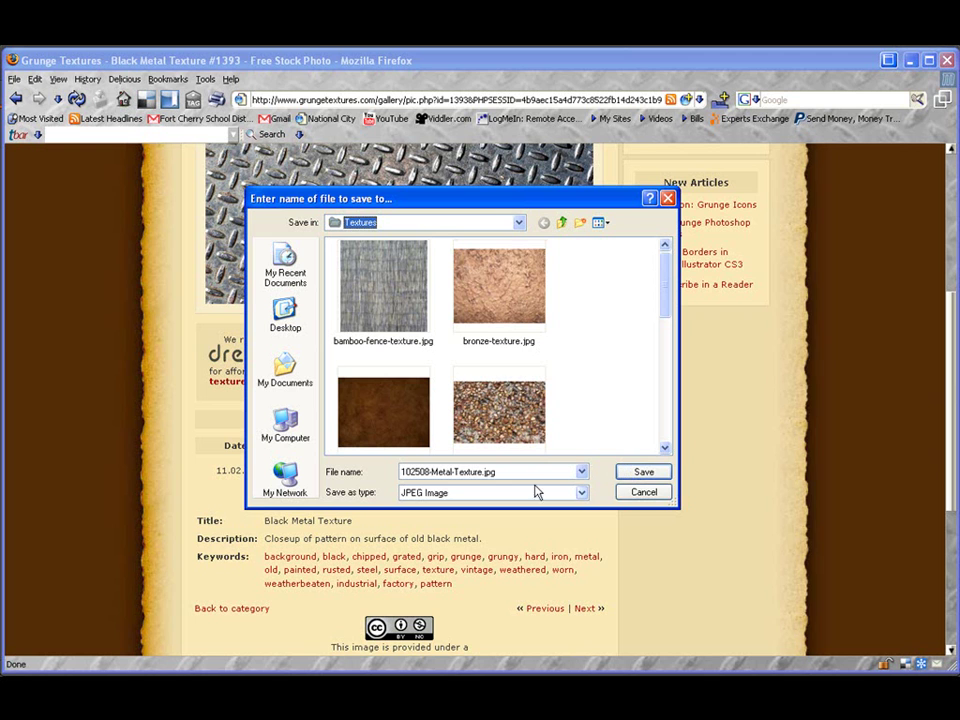
- Strip the numeric prefix from the file name, save the image as Metal-Texture.jpg and close the download list
left_click(432, 472)
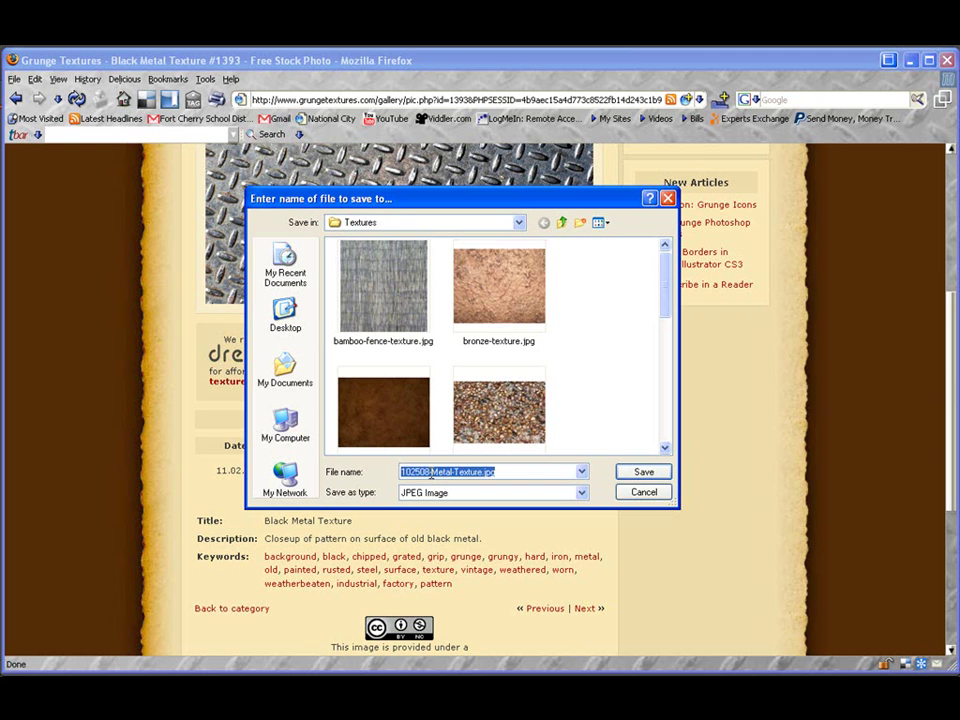
left_click(432, 472)
left_click_drag(432, 472, 398, 474)
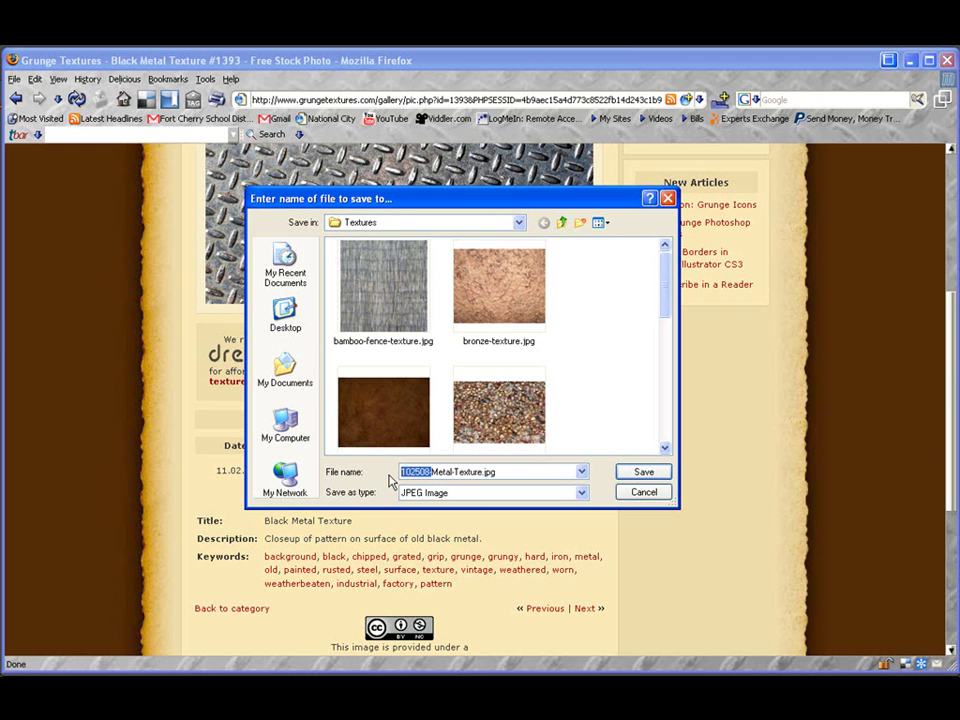
key("Delete")
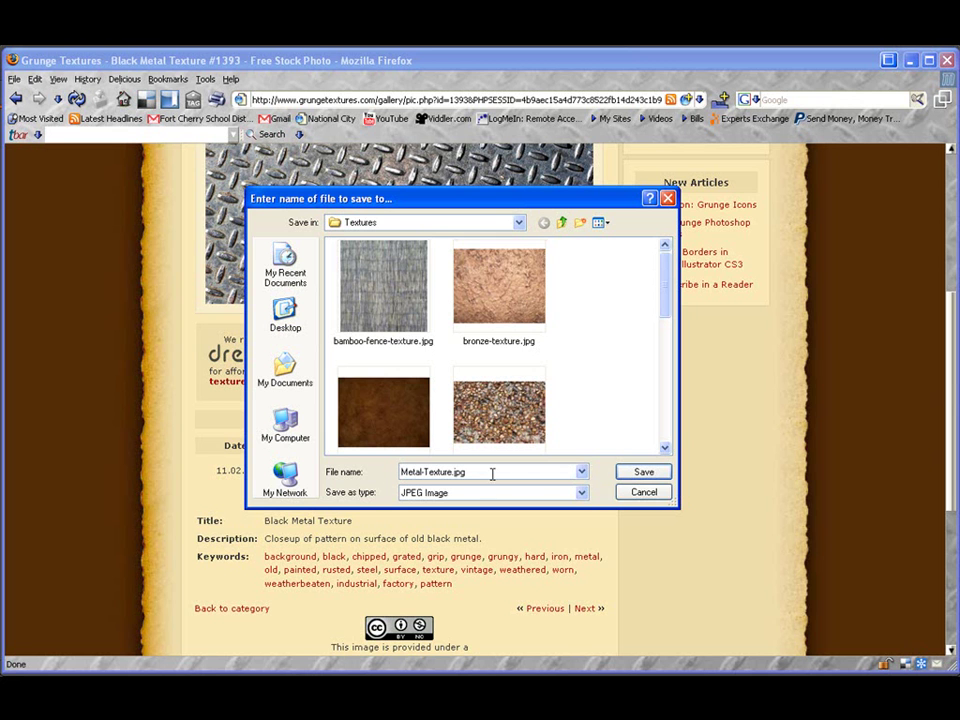
left_click(632, 472)
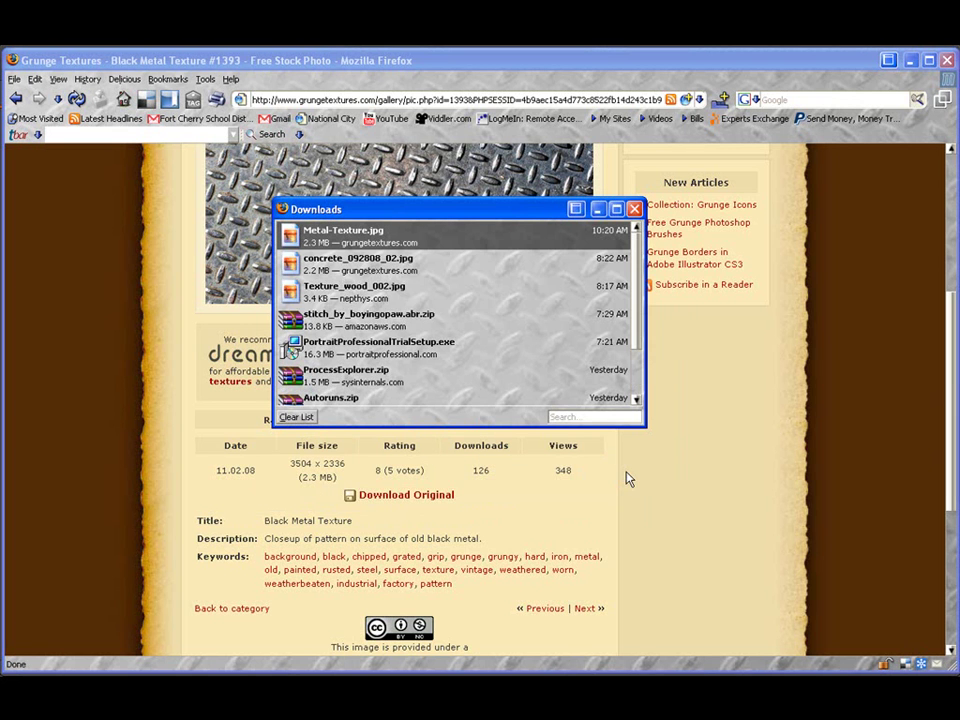
left_click(634, 209)
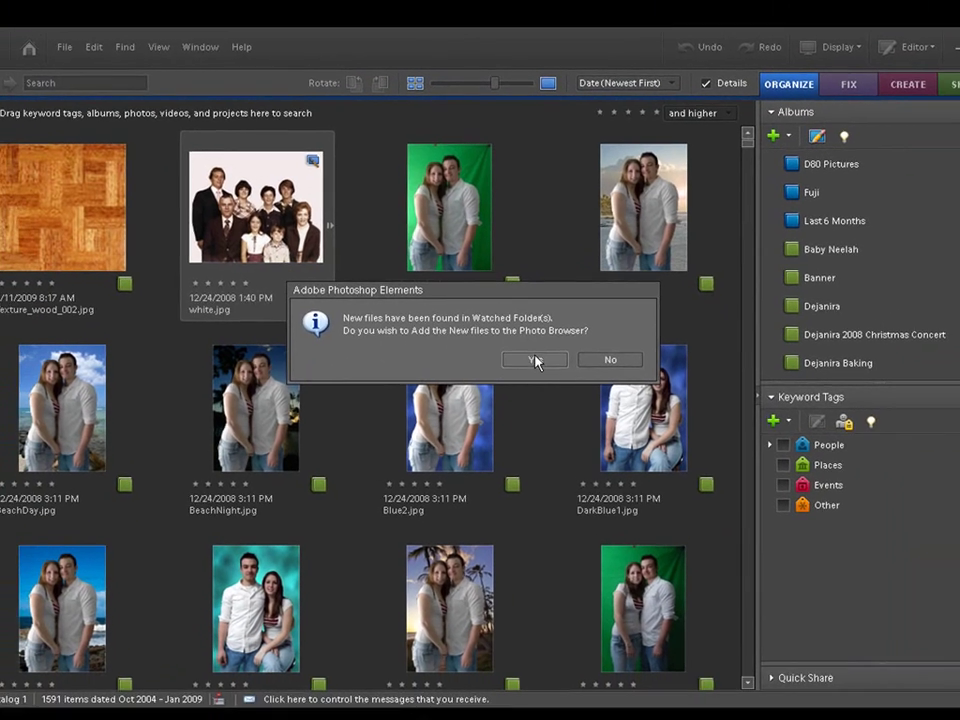
- In the Photoshop Elements Organizer, add the newly found Metal-Texture.jpg from the watched folder to the Photo Browser
left_click(535, 360)
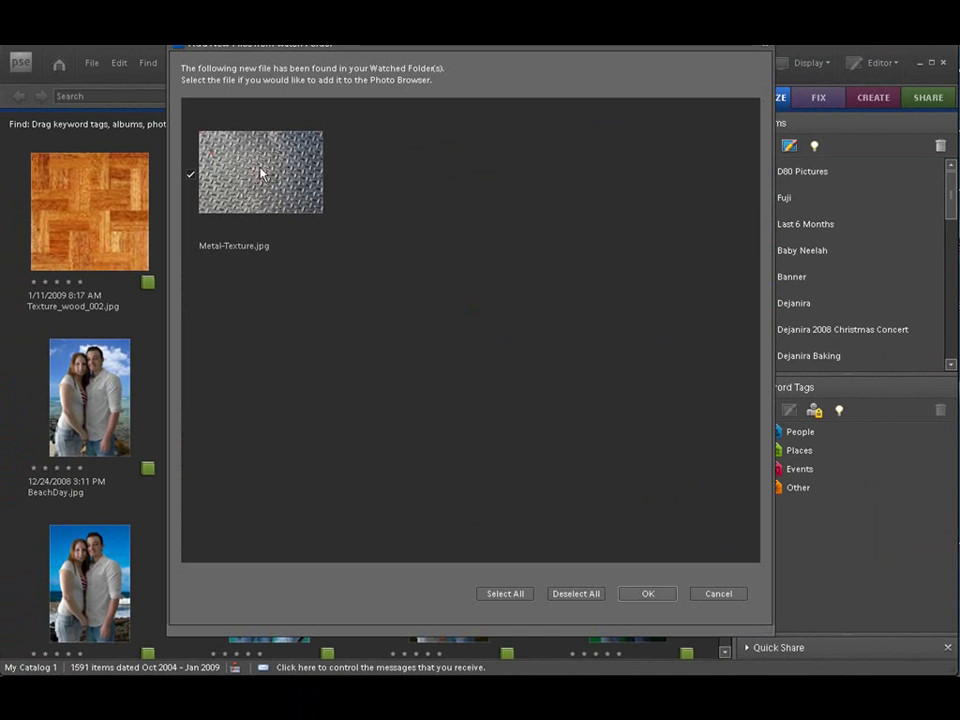
left_click(647, 594)
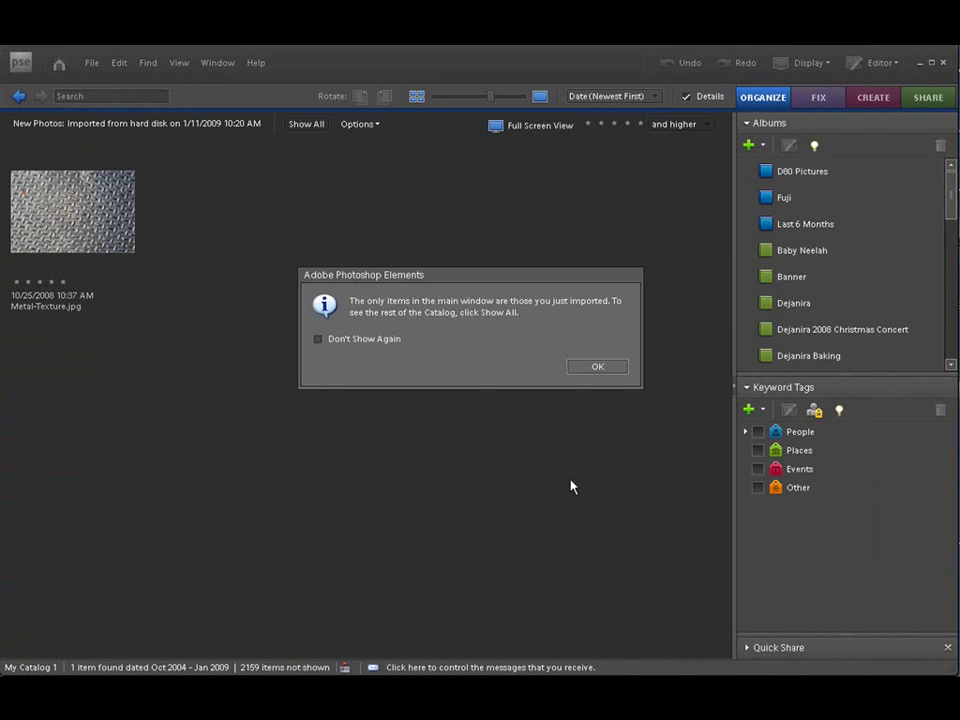
left_click(596, 367)
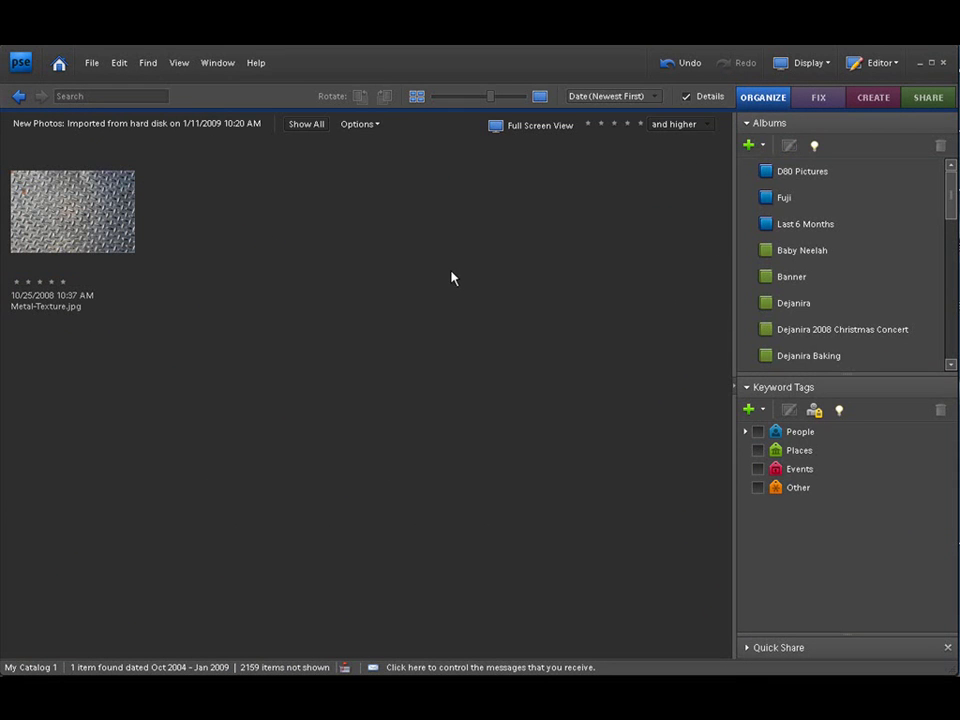
- Add Metal-Texture.jpg to the Textures album in the Backgrounds album group and display that album
left_click_drag(953, 204, 945, 279)
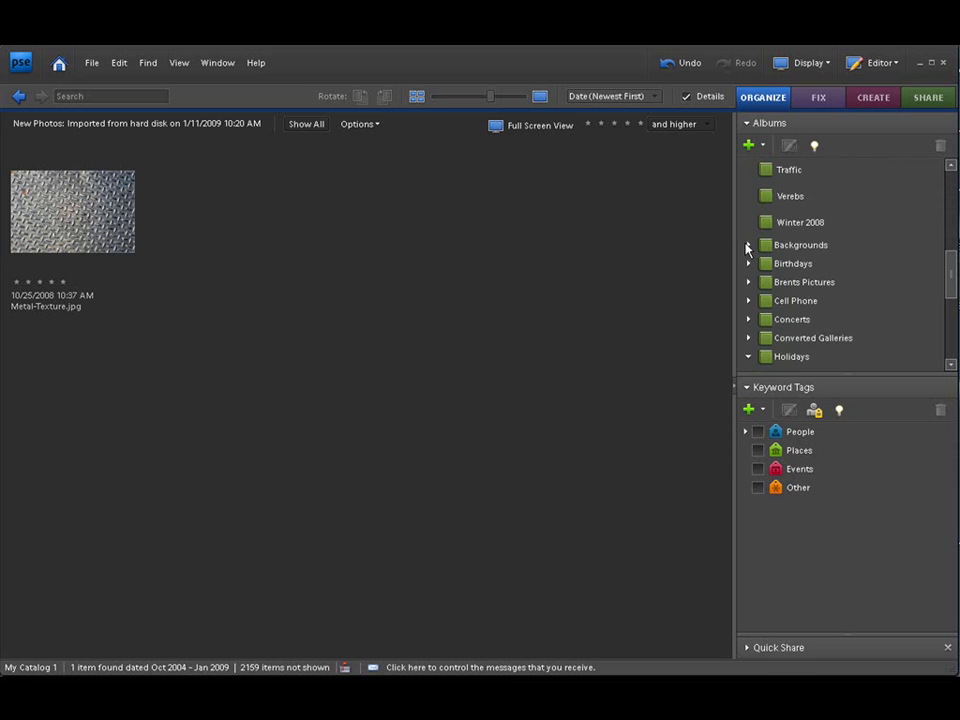
left_click(748, 246)
right_click(766, 246)
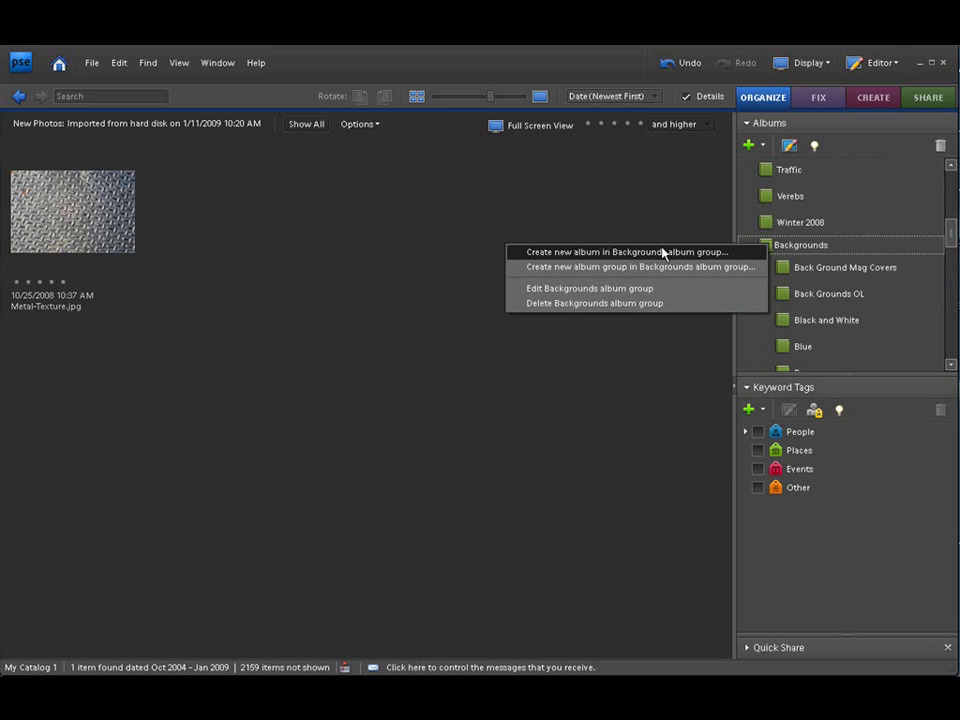
left_click(812, 250)
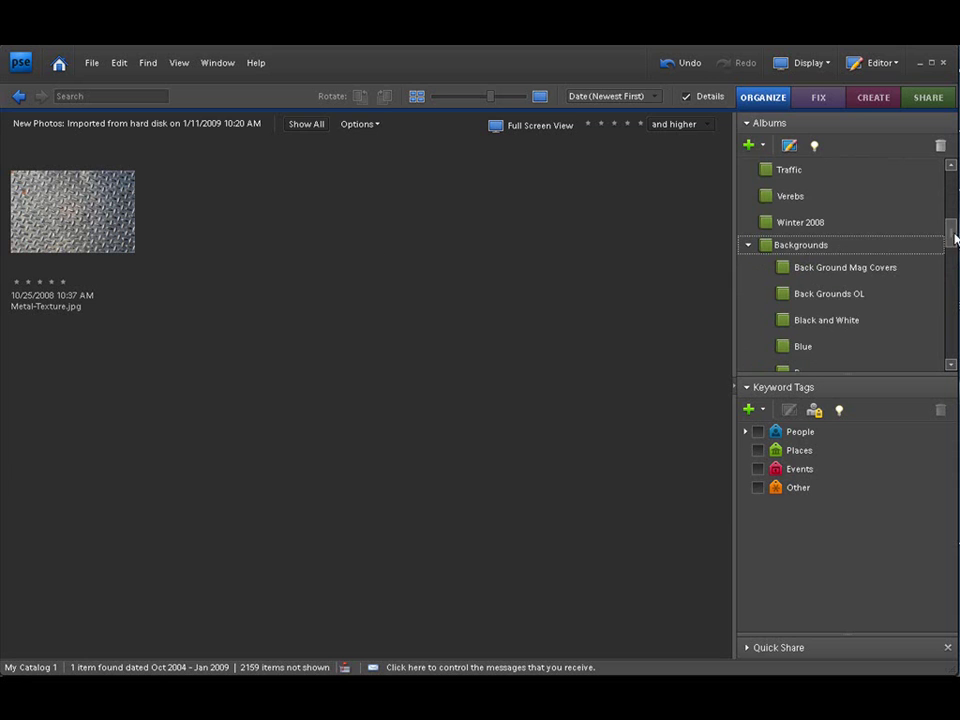
left_click_drag(954, 237, 945, 296)
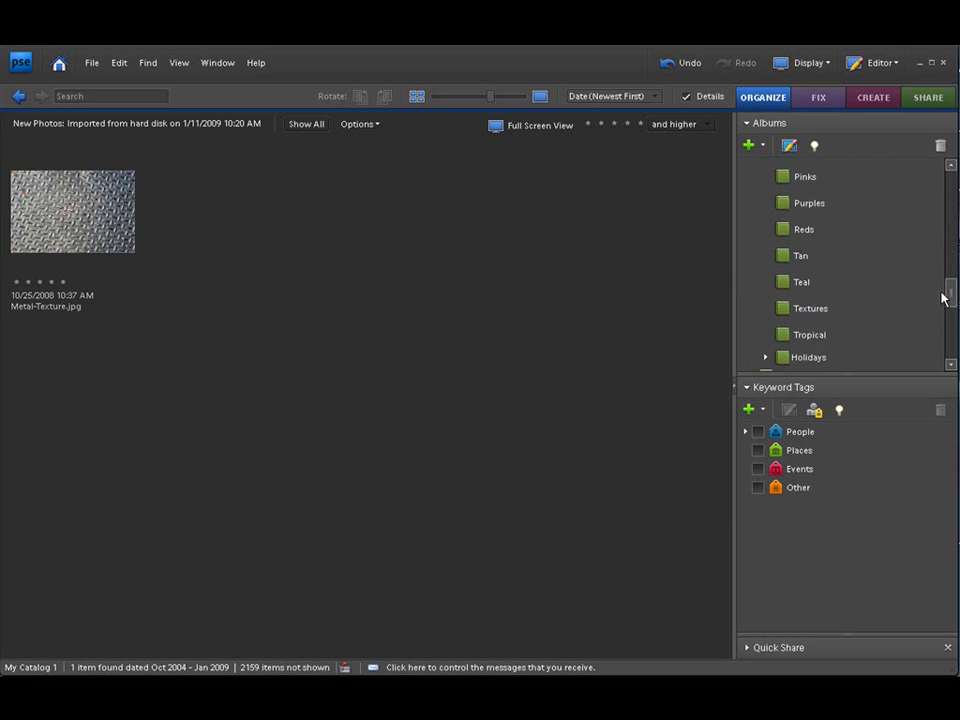
left_click(815, 311)
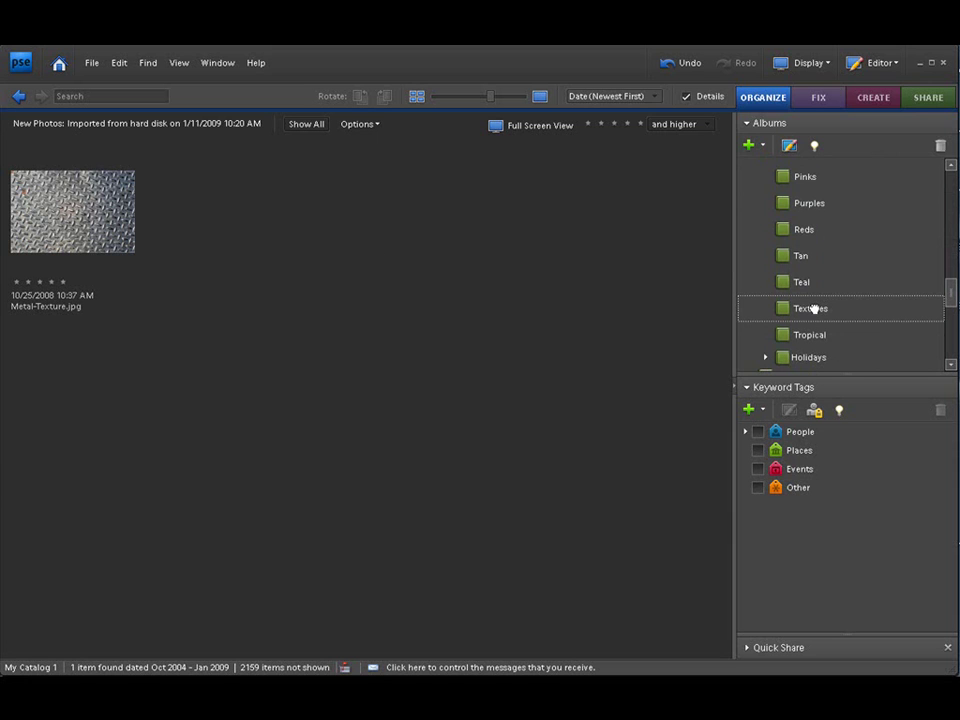
left_click_drag(814, 310, 111, 218)
left_click(778, 307)
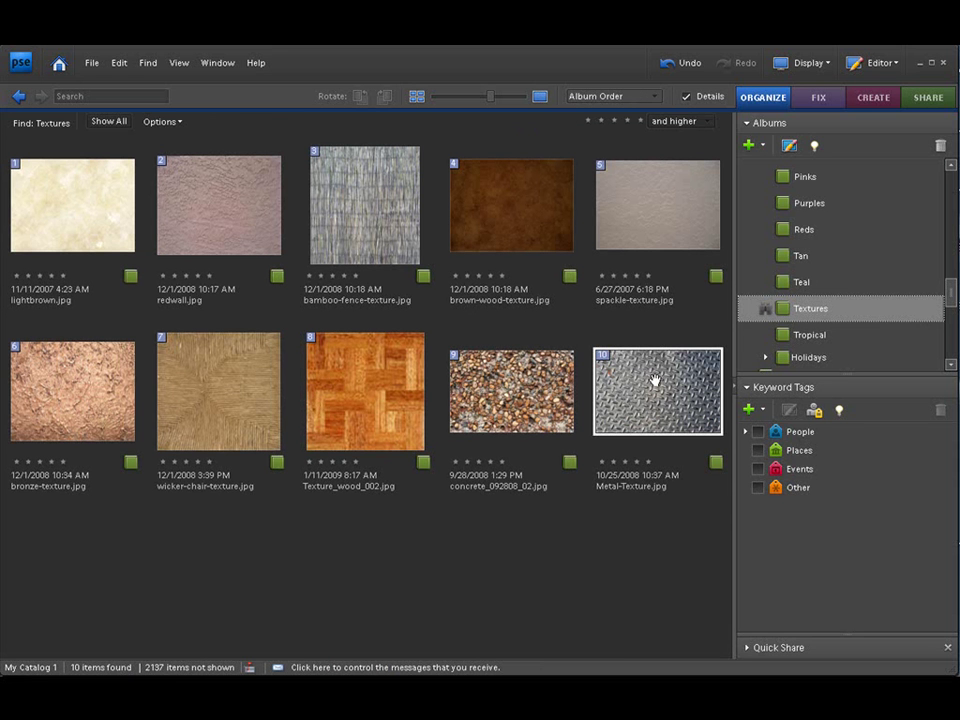
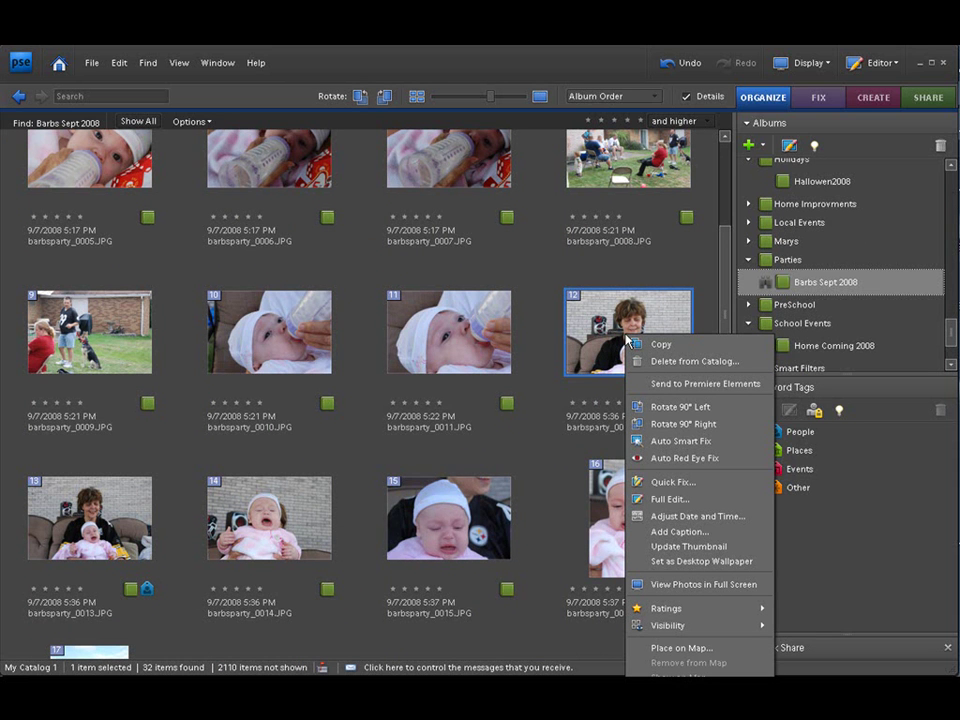
- Open photo 12 of the party album in Full Edit, fit it on screen and centre its window in the workspace
left_click(643, 499)
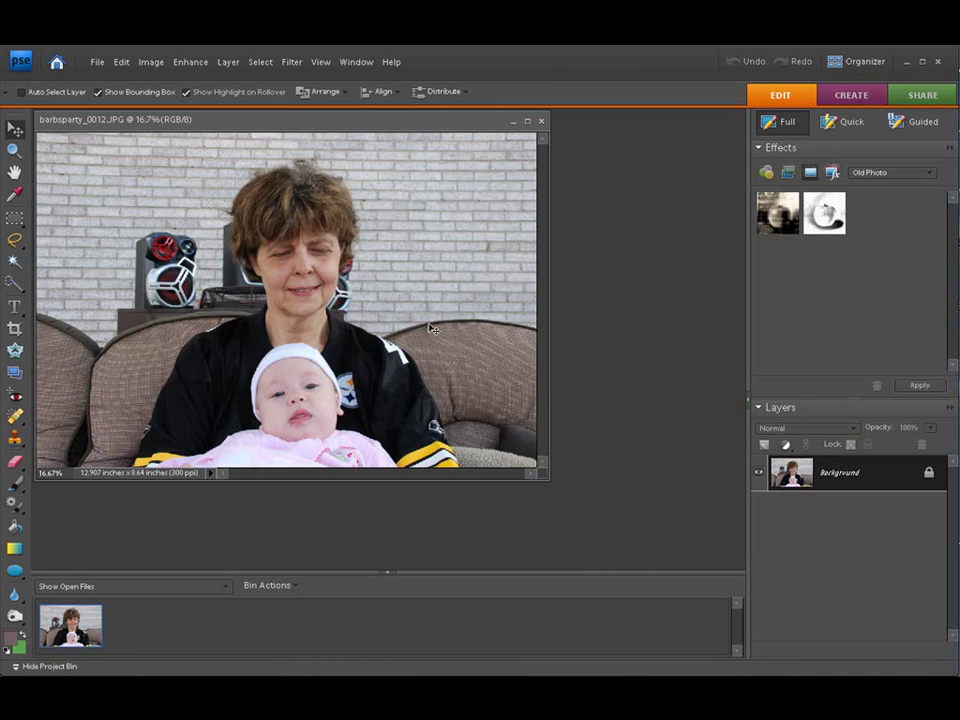
key("ctrl+0")
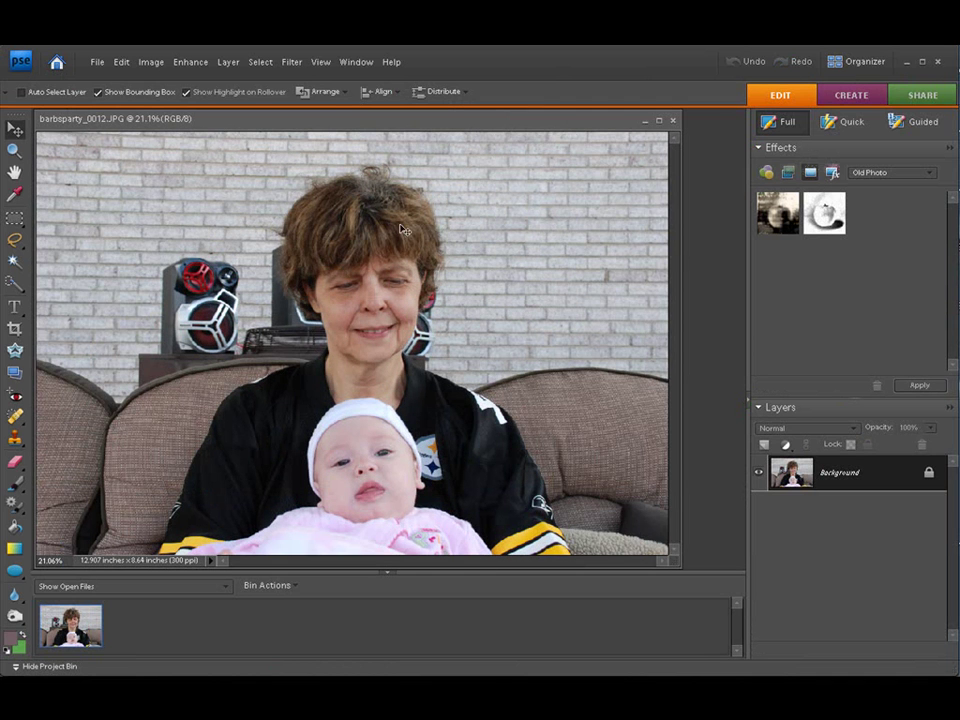
left_click_drag(358, 135, 400, 136)
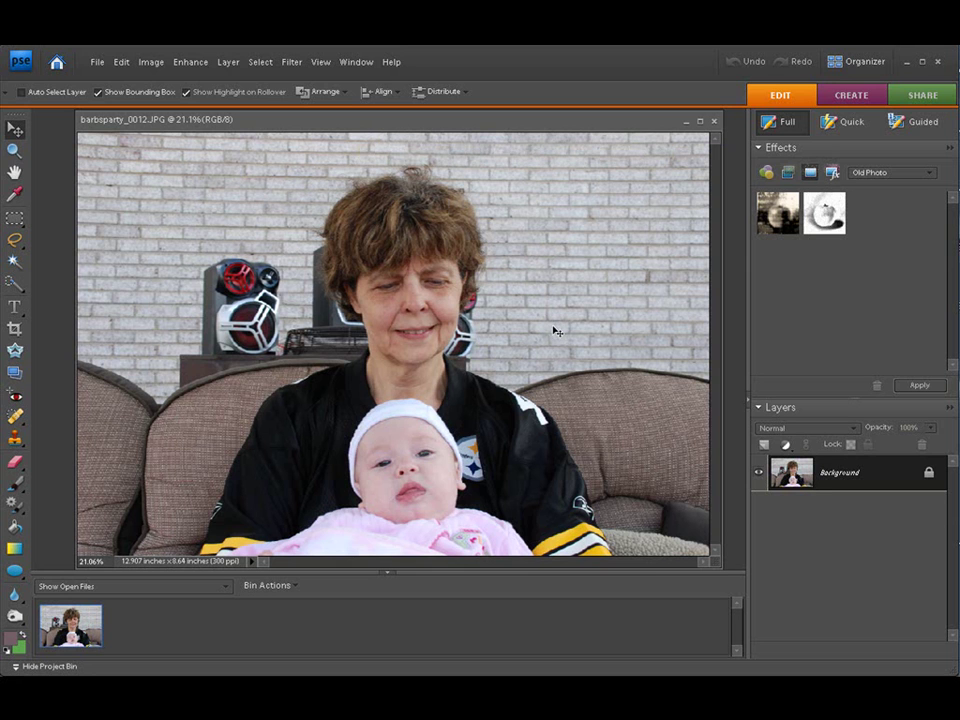
- Duplicate the Background layer of the photo and leave the copy as the active layer
key("ctrl+j")
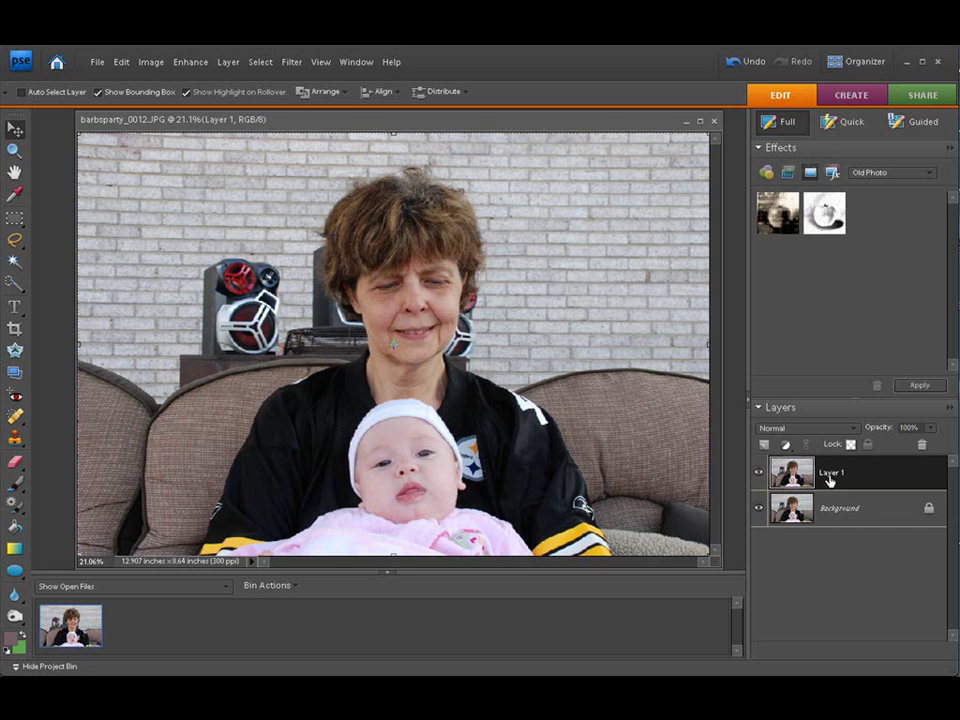
left_click(848, 510)
left_click(843, 477)
left_click(849, 508)
left_click(848, 469)
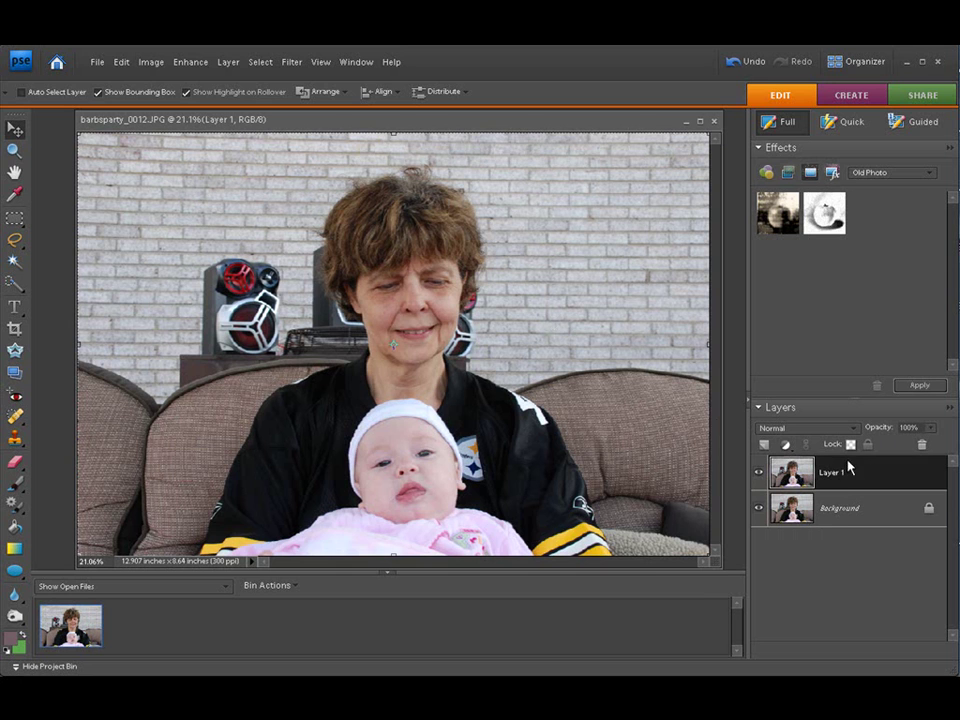
left_click(844, 513)
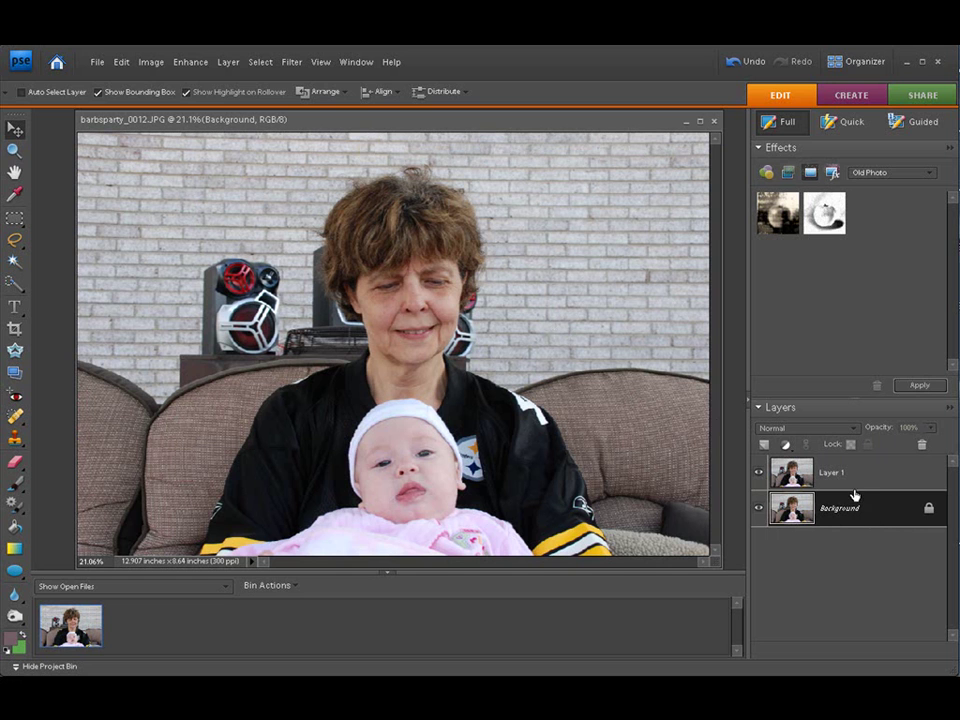
left_click(855, 484)
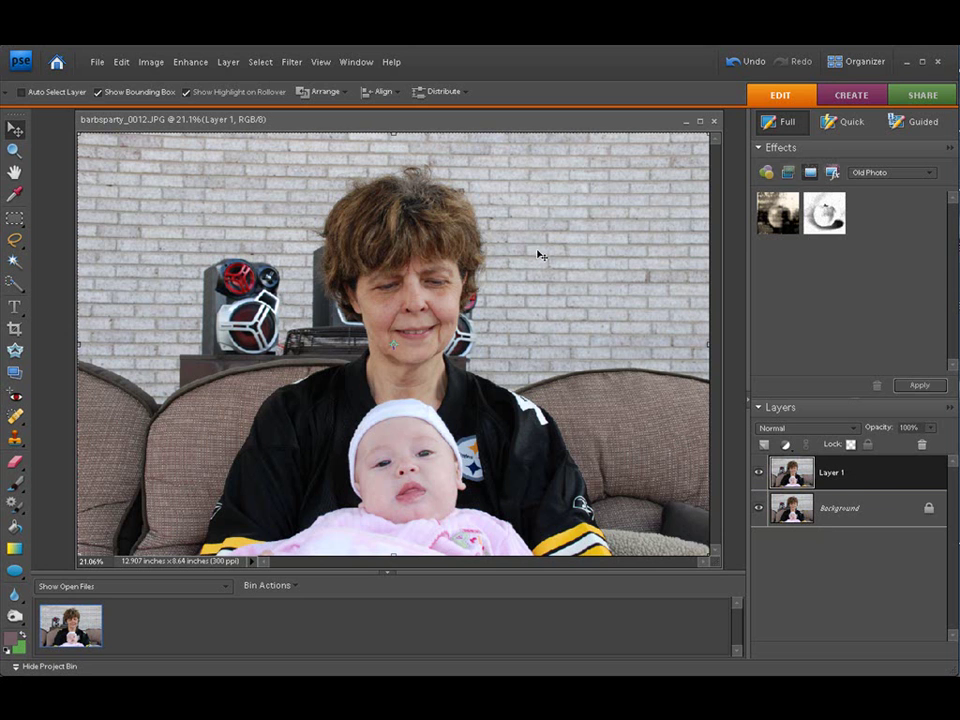
- Activate the Cookie Cutter tool for the duplicate layer and display the available crop shapes
left_click_drag(460, 122, 453, 121)
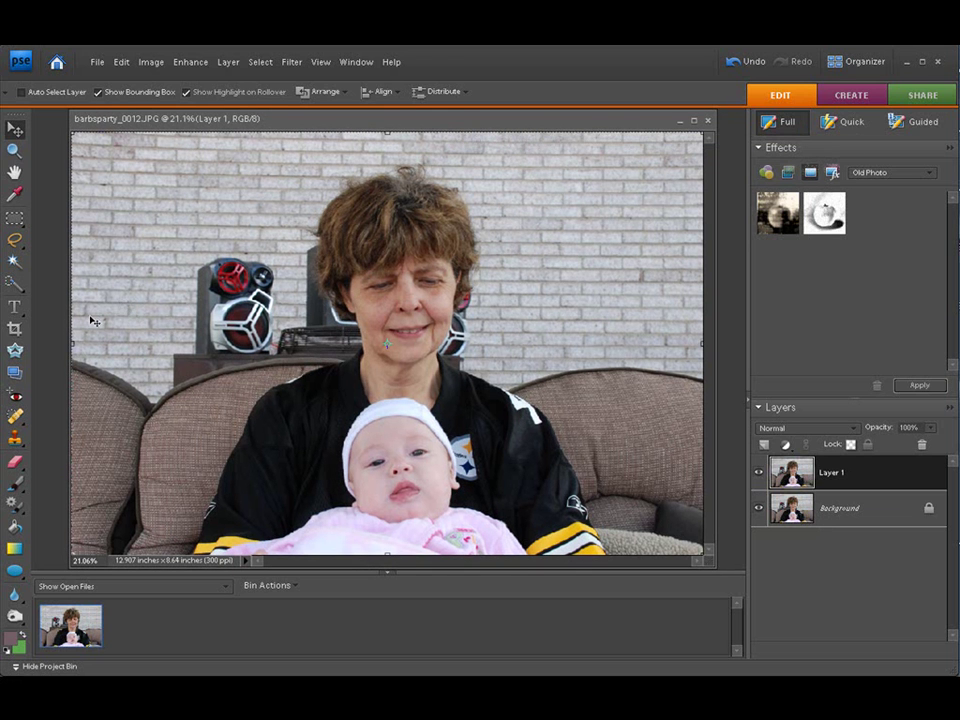
left_click(14, 352)
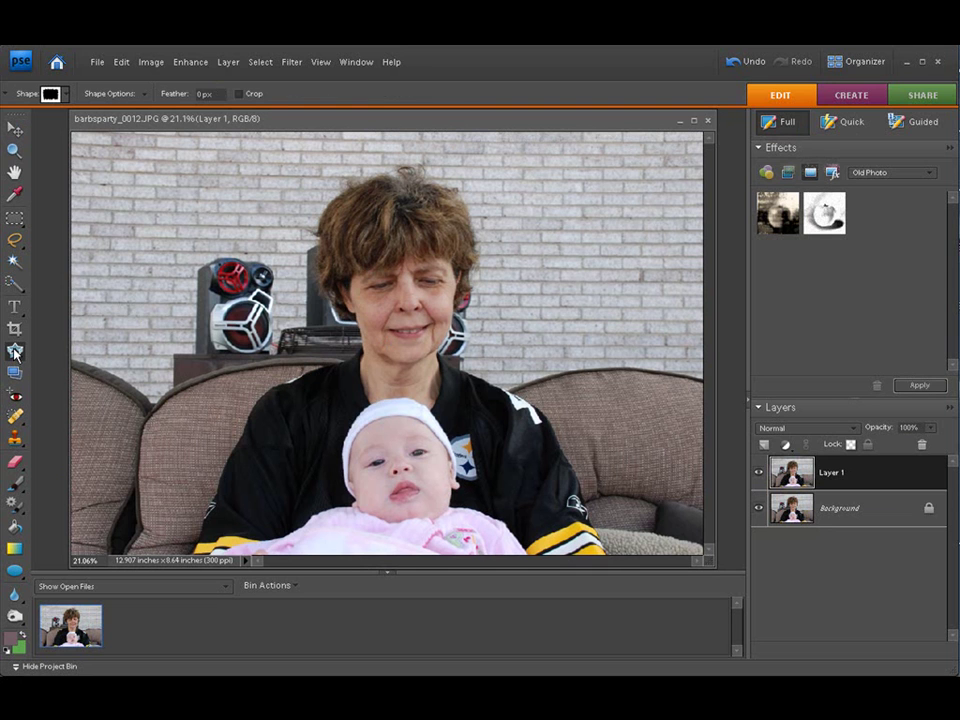
left_click(65, 94)
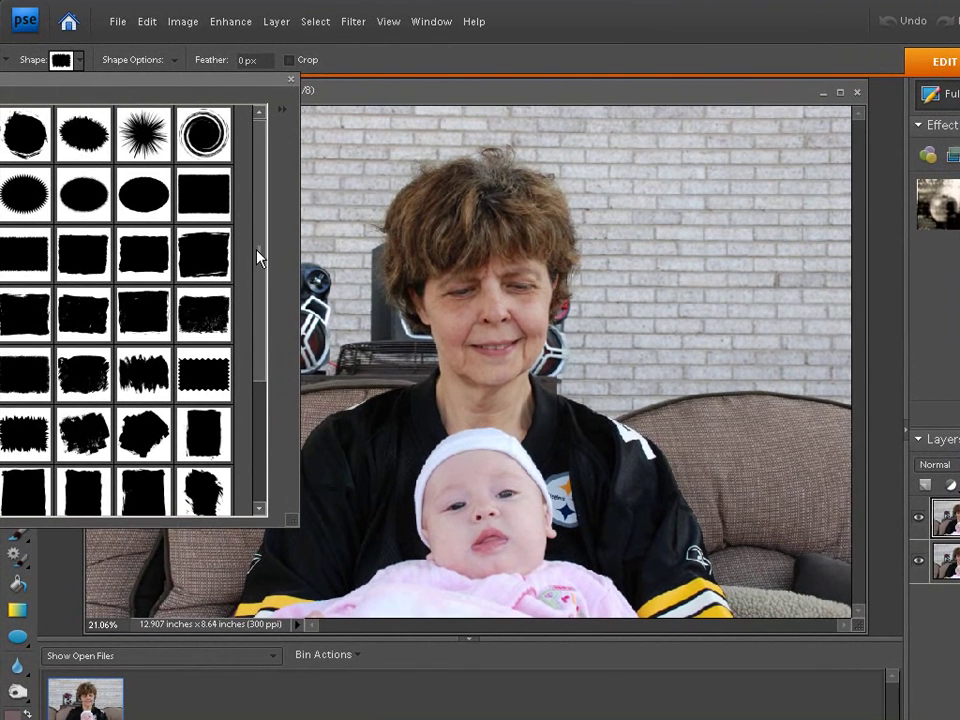
mouse_move(257, 258)
left_mouse_down()
mouse_move(253, 343)
mouse_move(265, 243)
left_mouse_up()
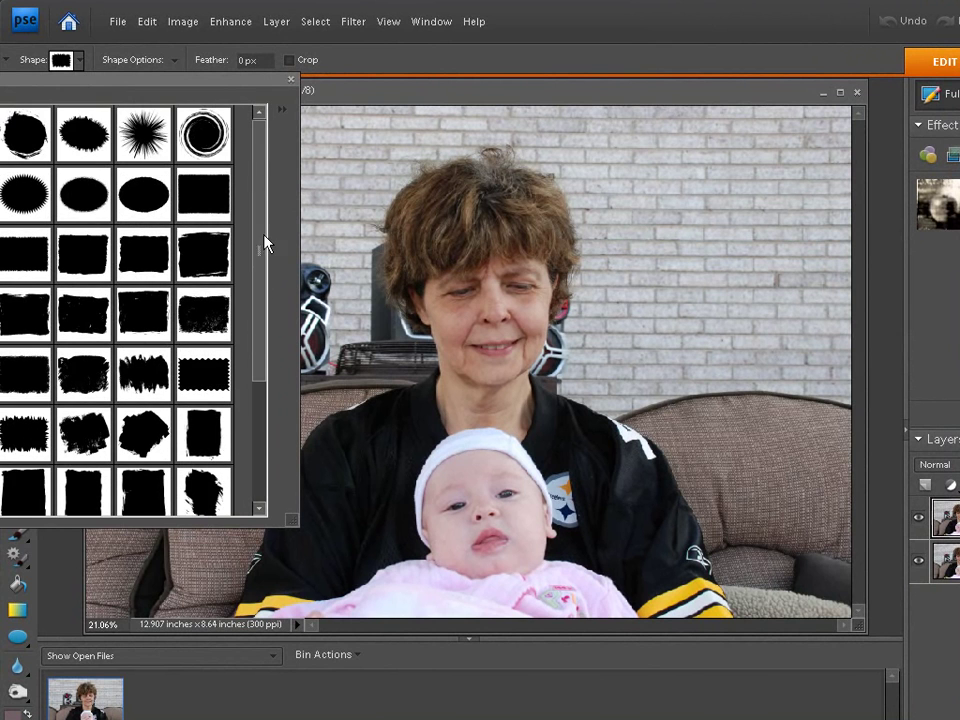
- Look through the Tiles, Animals and Dressup shape sets, and return to the Crop Shapes set
left_click(282, 110)
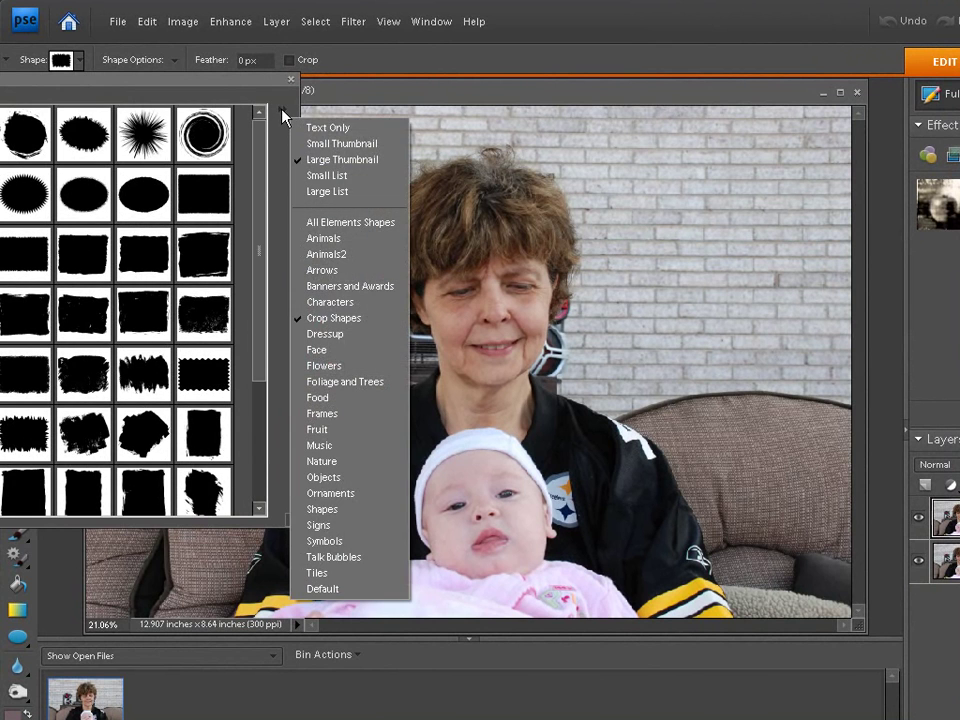
left_click(340, 578)
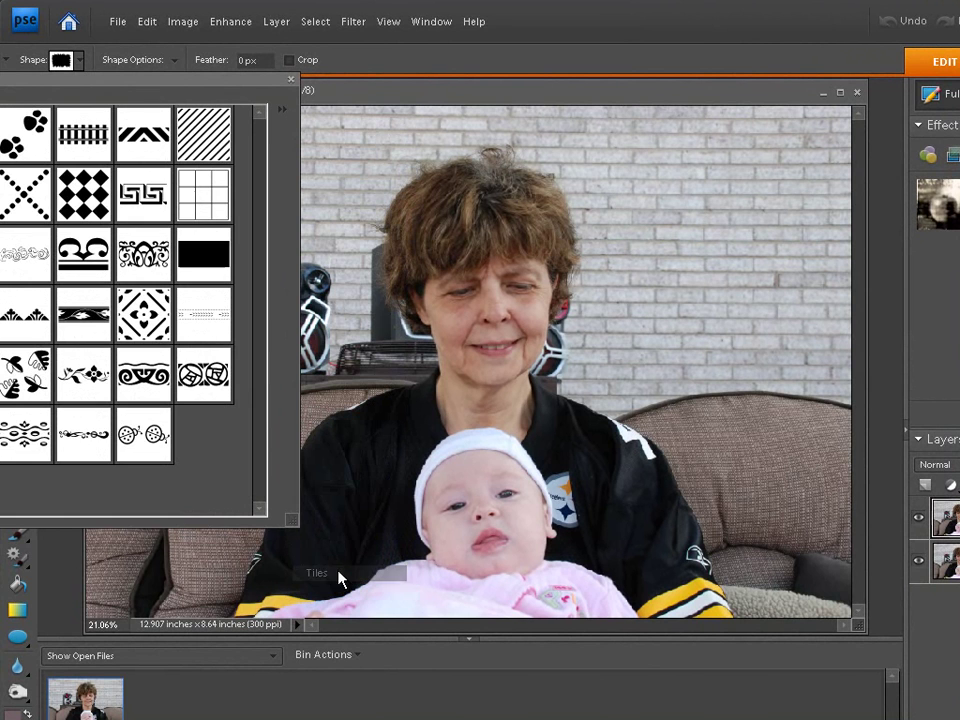
left_click(281, 109)
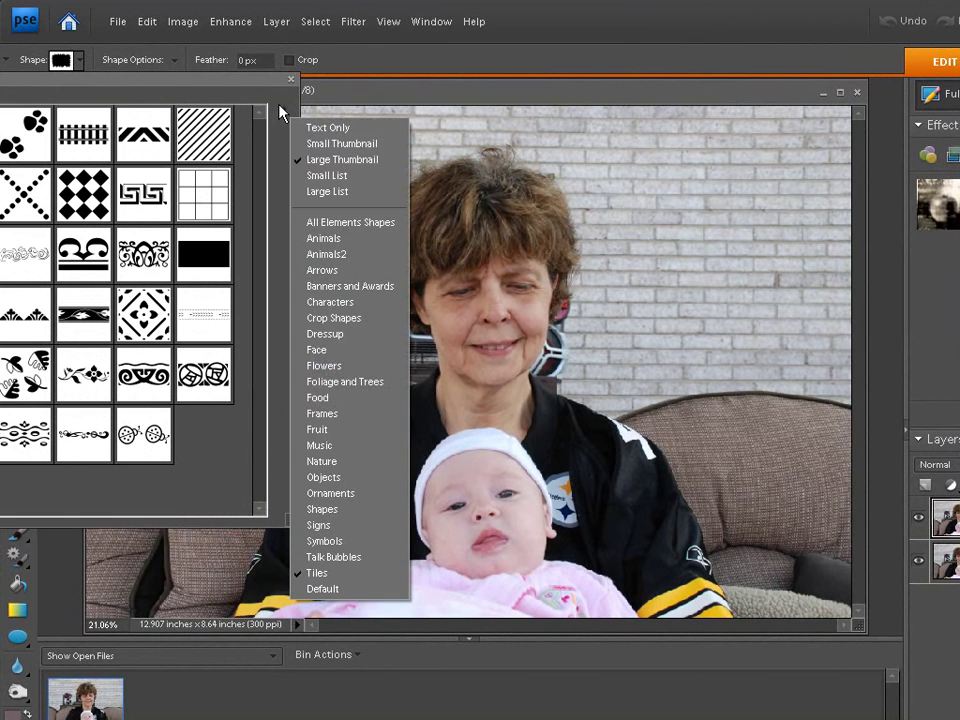
left_click(340, 240)
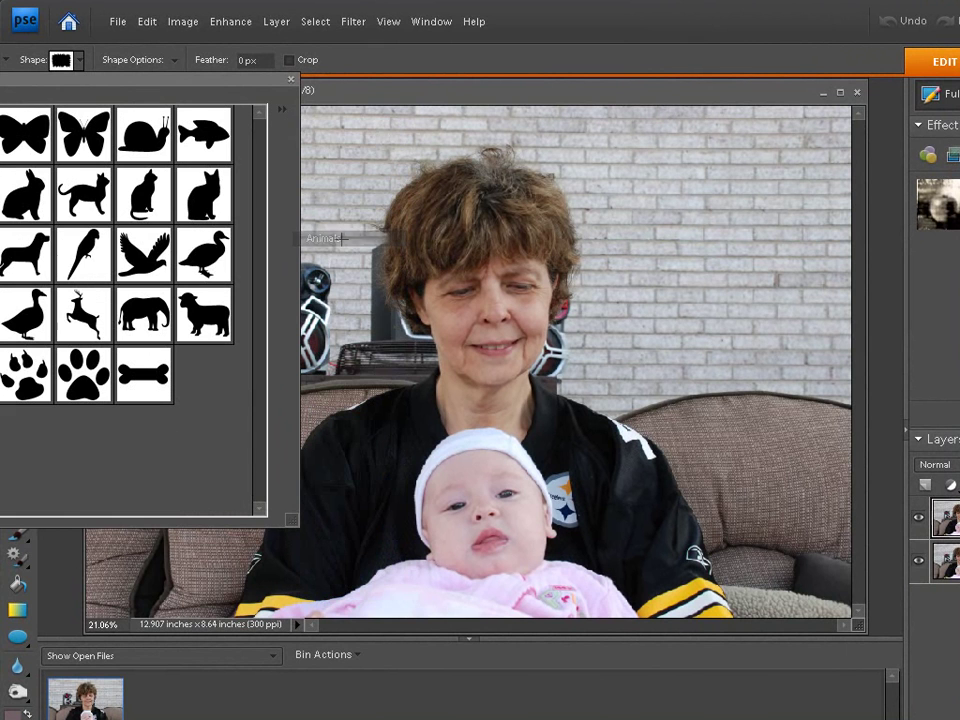
left_click(281, 109)
left_click(322, 335)
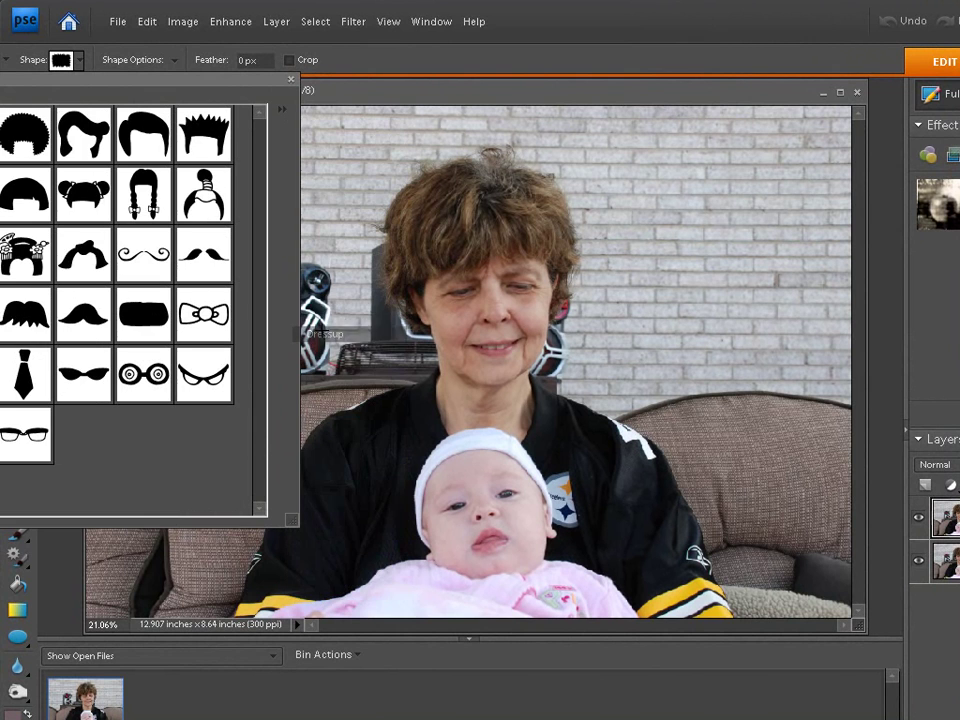
left_click(282, 112)
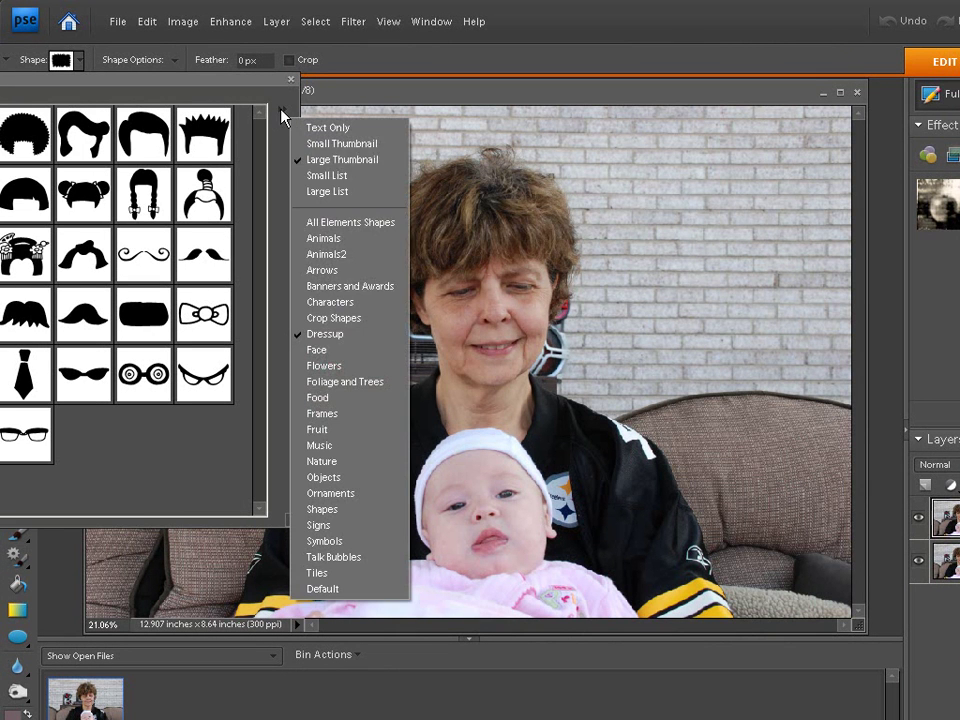
left_click(329, 317)
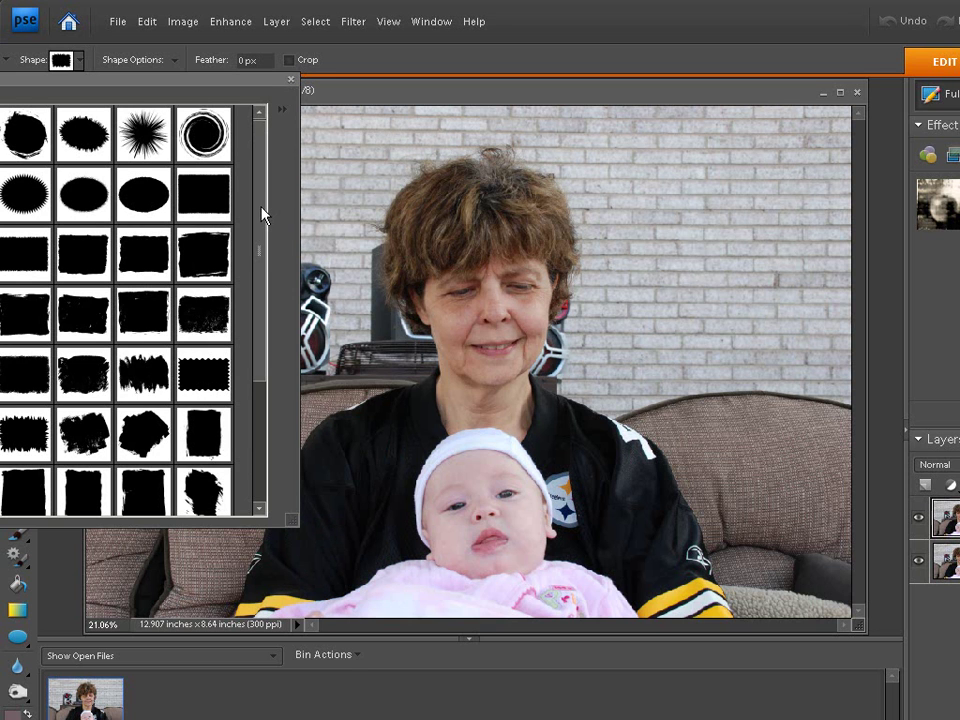
- Choose the horizontal rectangle with evenly scalloped edges from the crop shapes as the cutter shape
left_click_drag(263, 212, 264, 256)
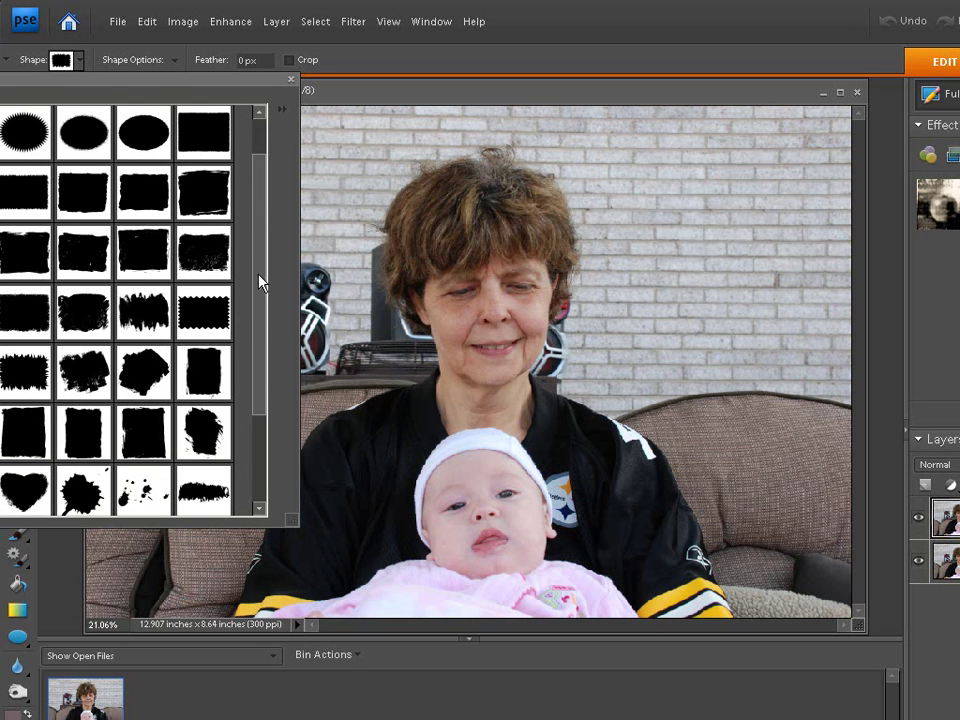
left_click_drag(261, 292, 260, 263)
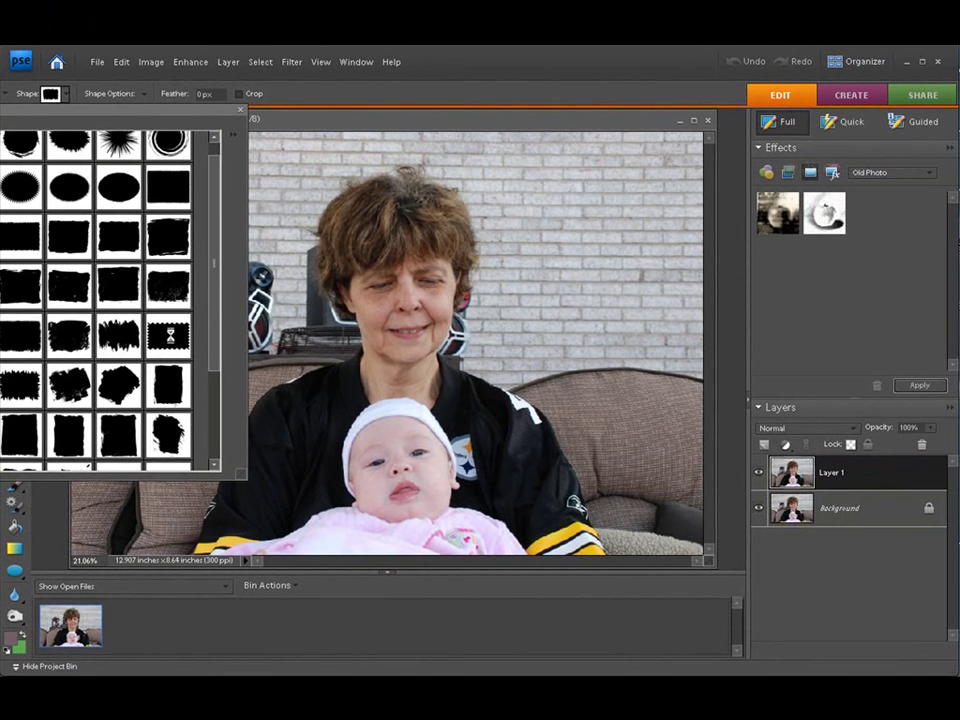
left_click(169, 338)
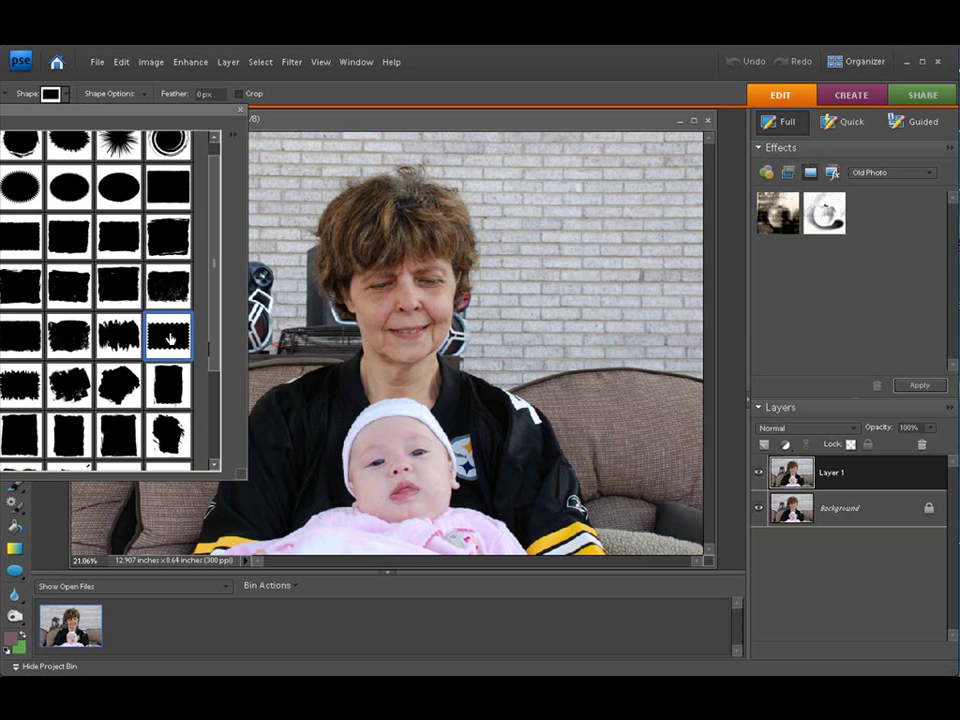
double_click(169, 338)
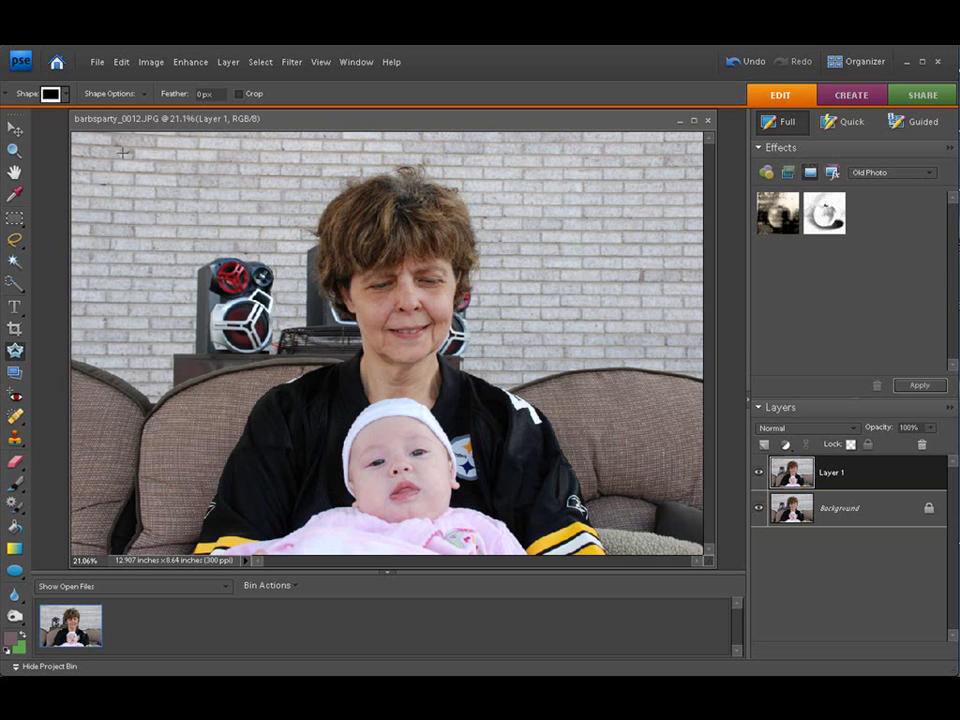
- Cut Layer 1 with the scalloped rectangle around both people, scaled to 93.8% width and 103.1% height, and check the cutout with the Background hidden
left_click_drag(127, 157, 675, 549)
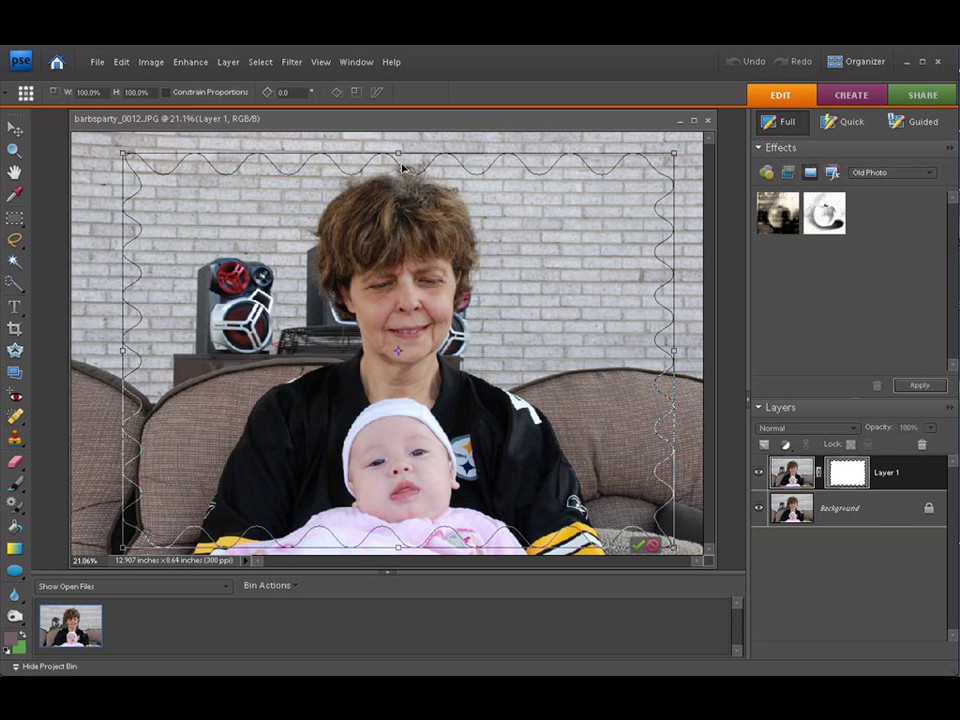
left_click_drag(398, 153, 398, 147)
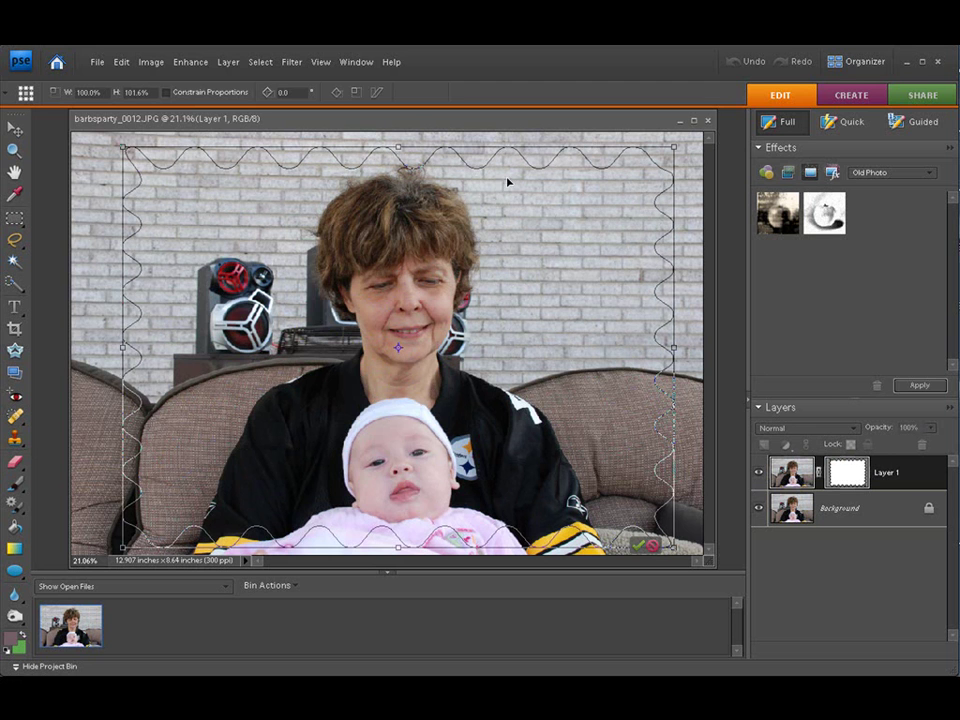
left_click_drag(398, 147, 399, 141)
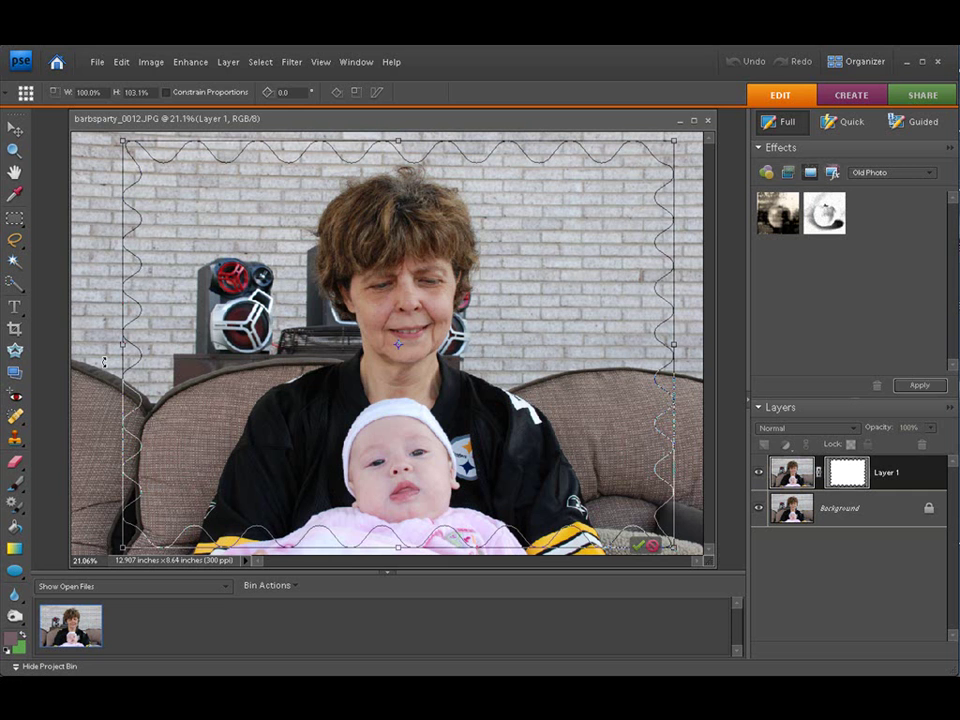
left_click_drag(122, 345, 113, 347)
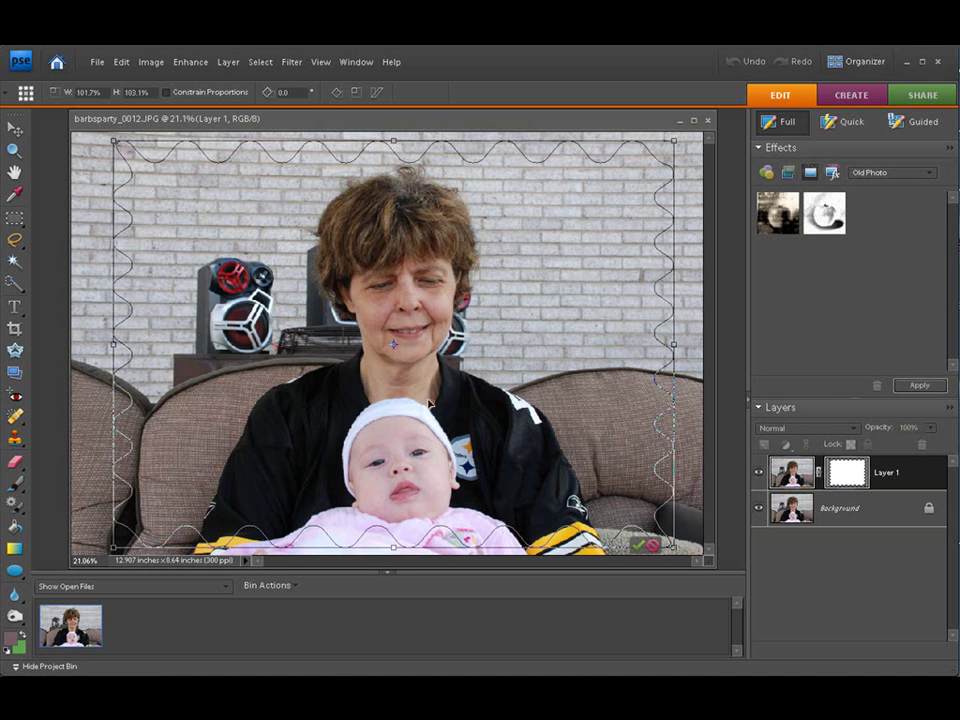
mouse_move(673, 344)
left_mouse_down()
mouse_move(688, 345)
mouse_move(664, 345)
left_mouse_up()
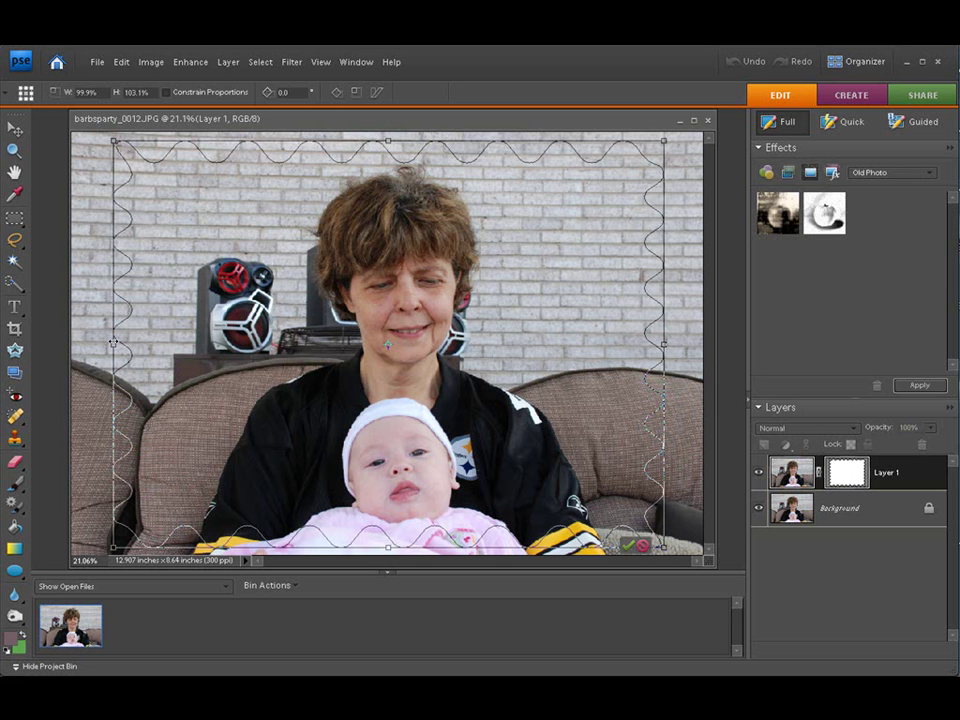
left_click_drag(113, 345, 147, 345)
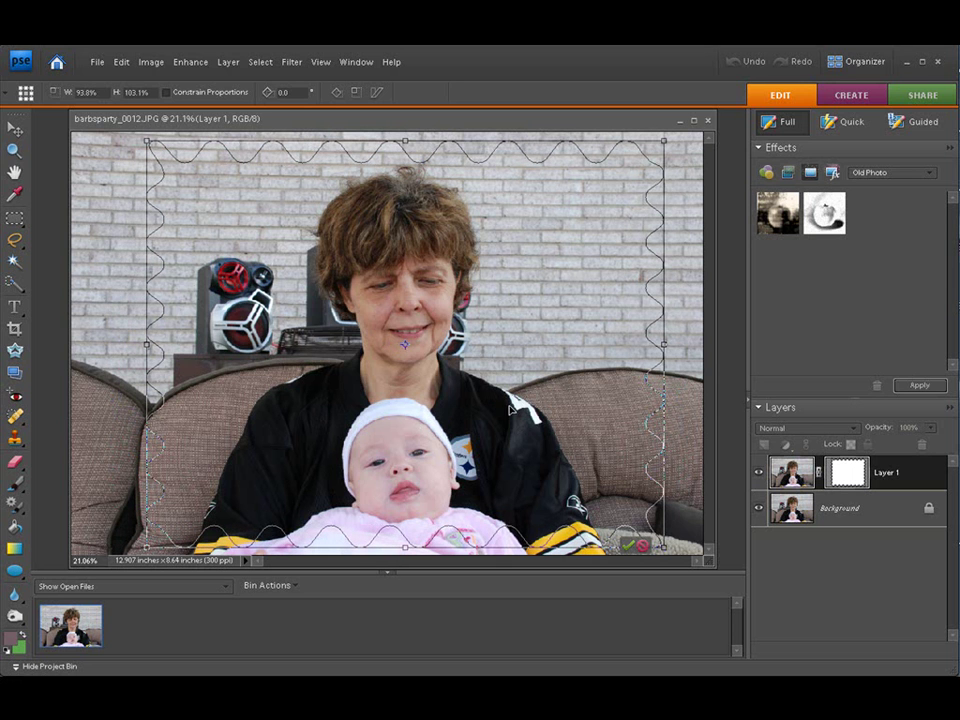
left_click(630, 549)
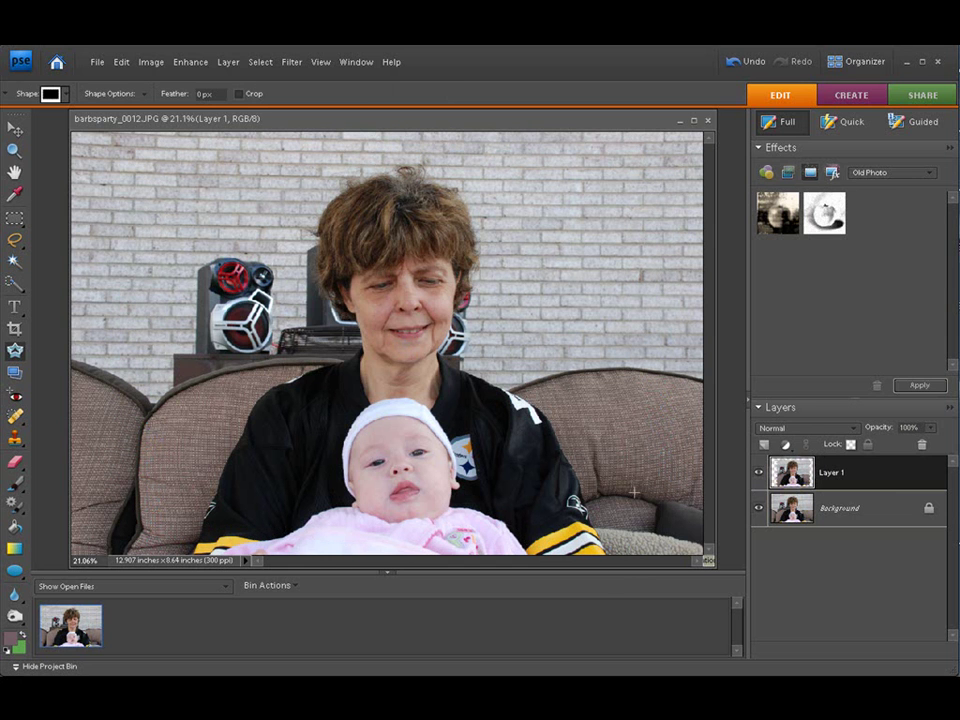
left_click(758, 510)
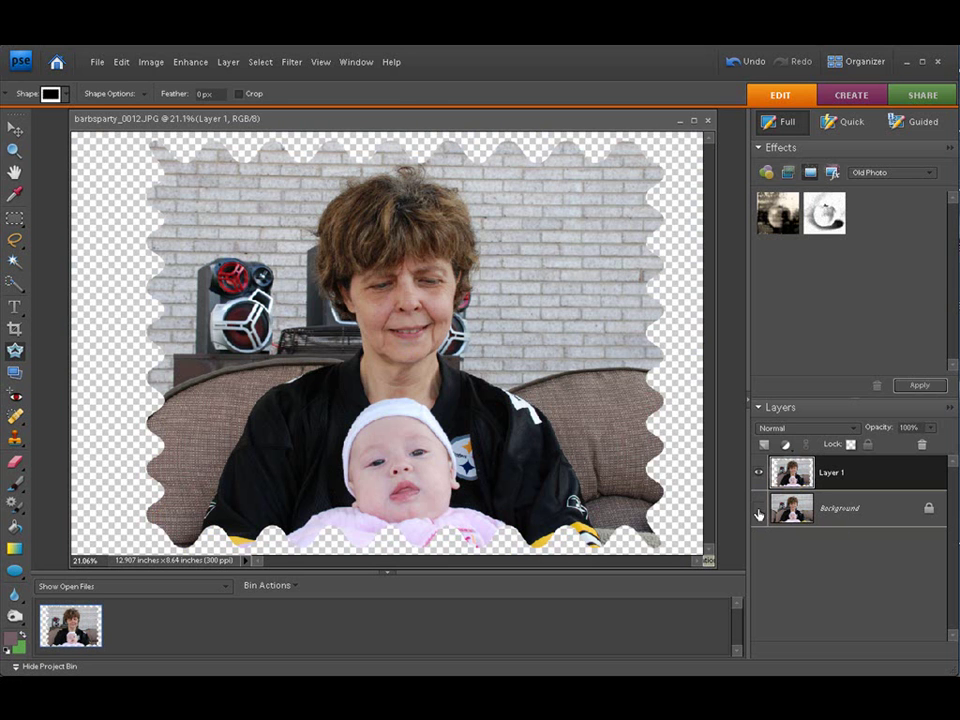
left_click(759, 510)
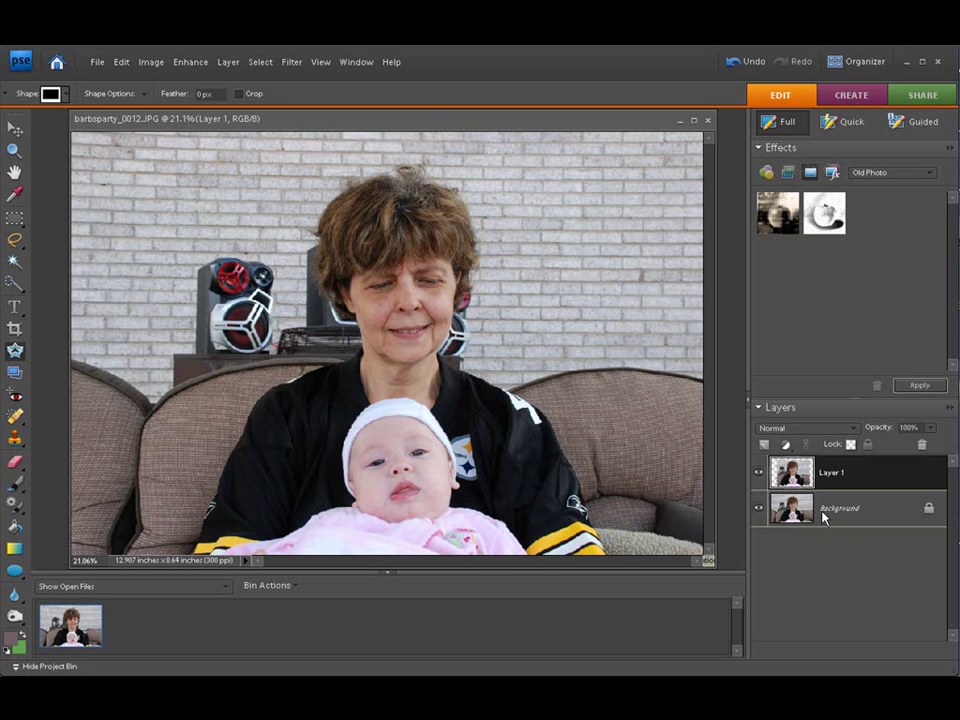
- Duplicate the Background layer beneath the cutout layer and hide the original Background
left_click(868, 518)
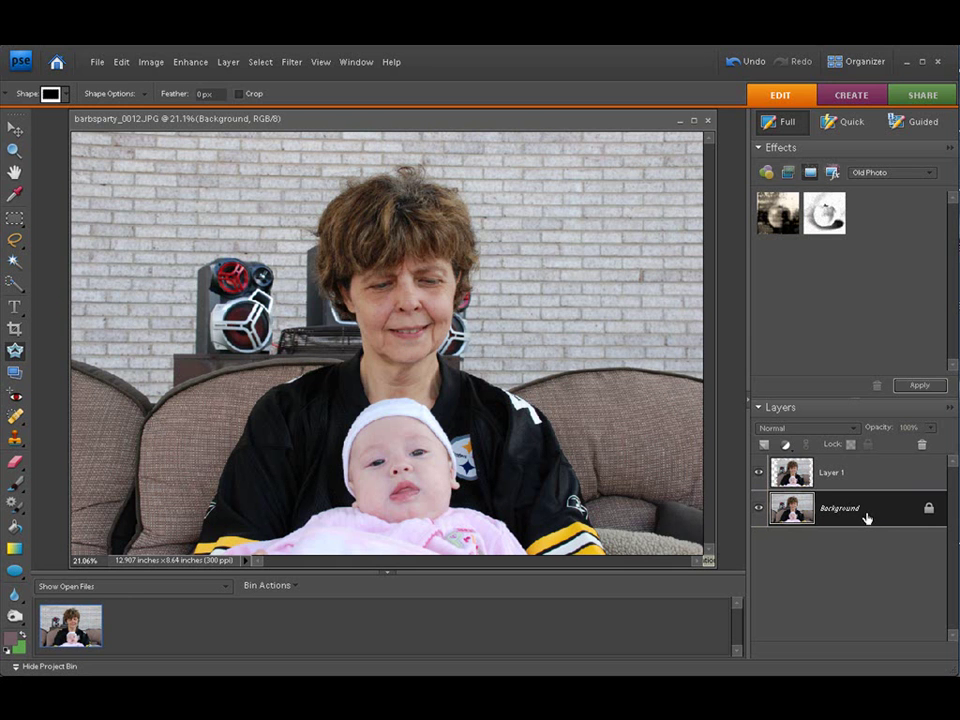
key("ctrl+j")
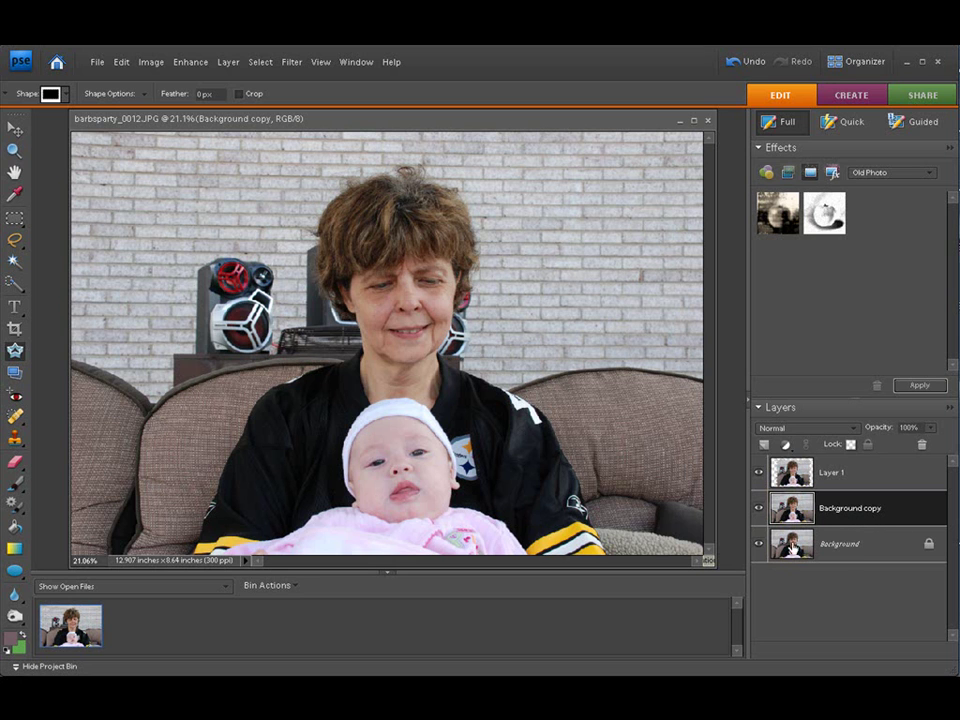
left_click(760, 544)
- Inspect the cutout on Layer 1 with Background copy temporarily hidden, and make the copy the active layer again
left_click(794, 478)
left_click(796, 507)
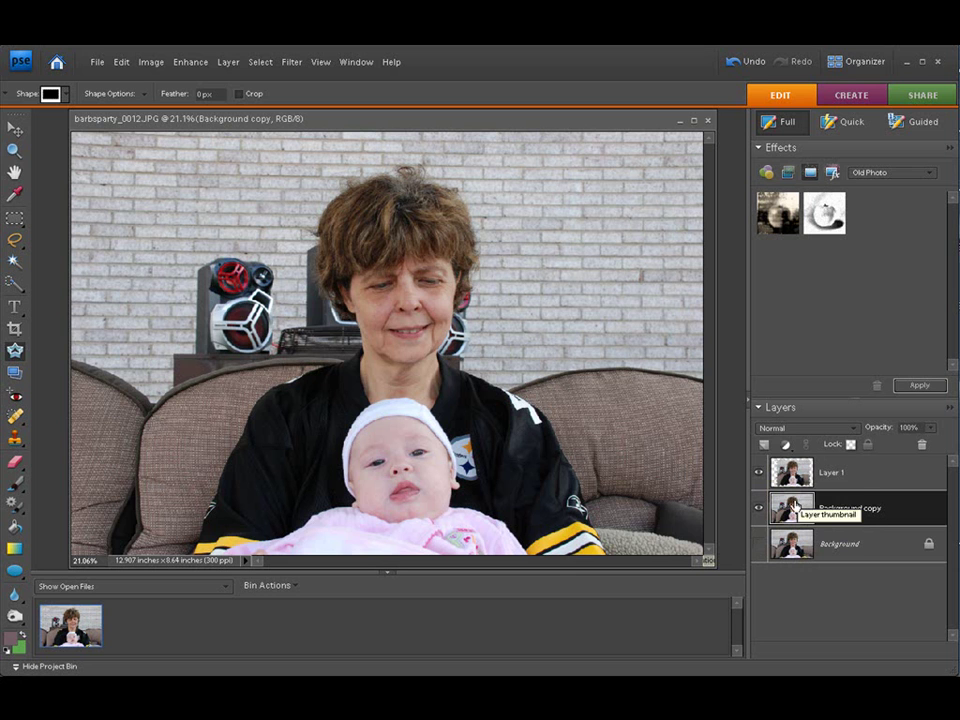
left_click(798, 480)
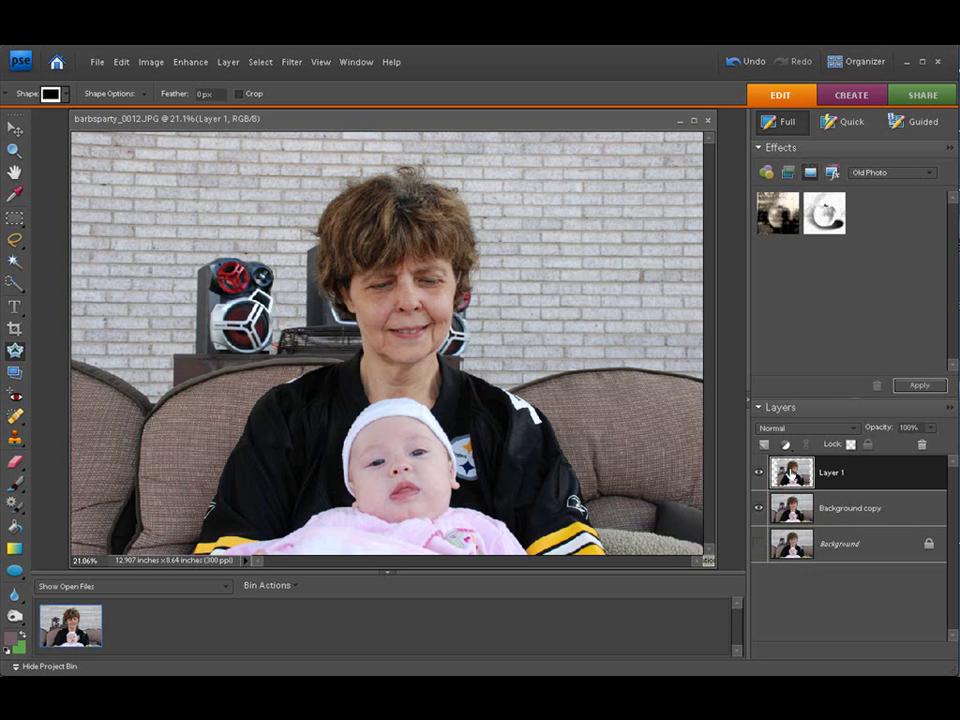
left_click(759, 509)
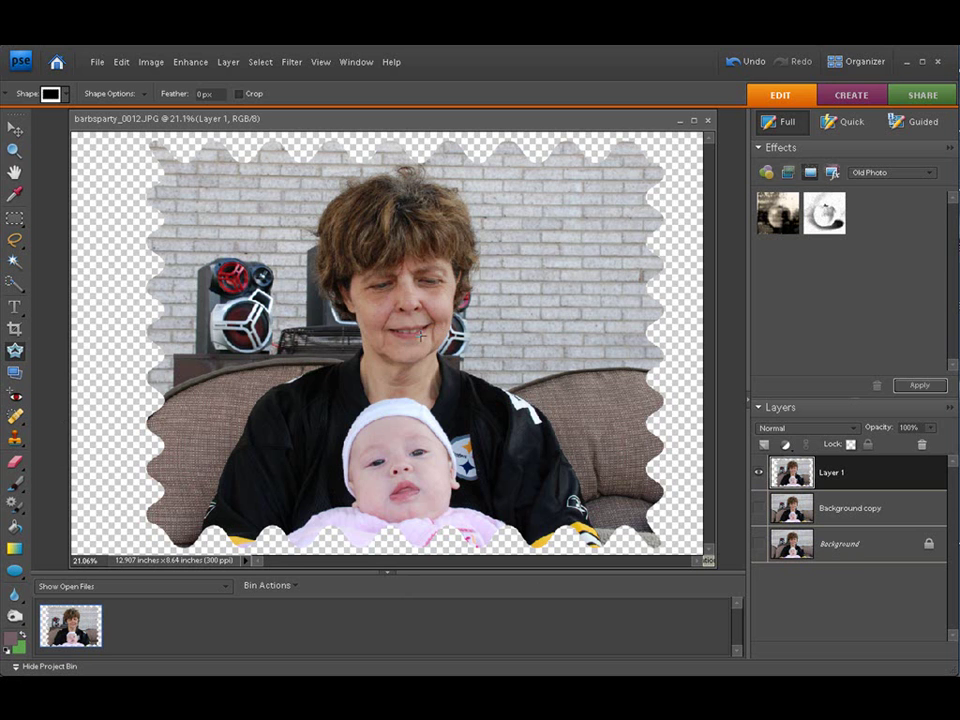
left_click(758, 508)
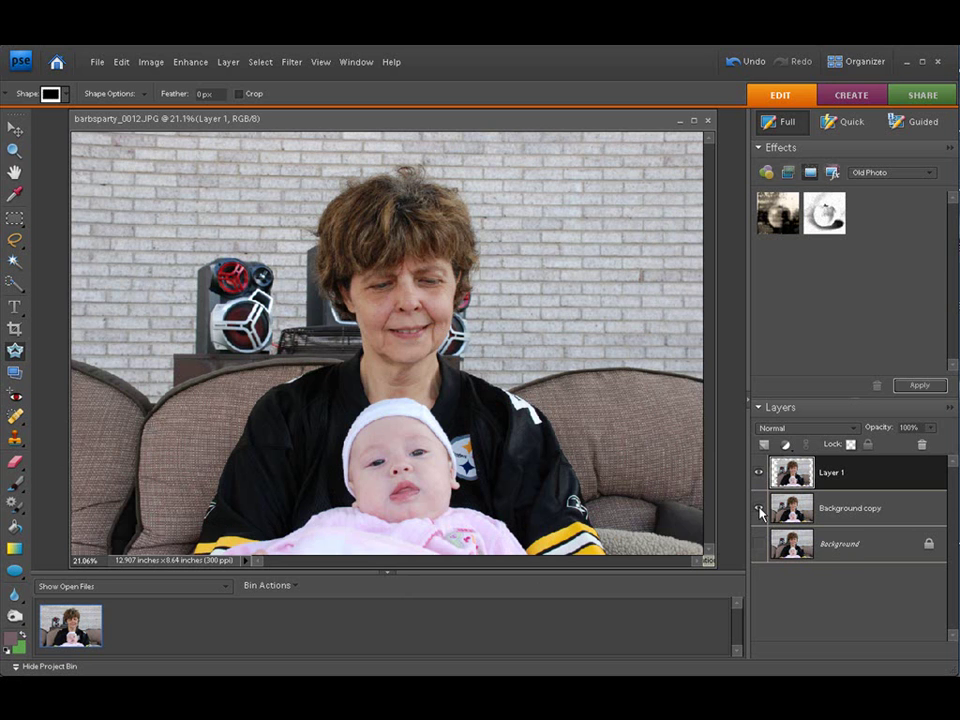
left_click(844, 510)
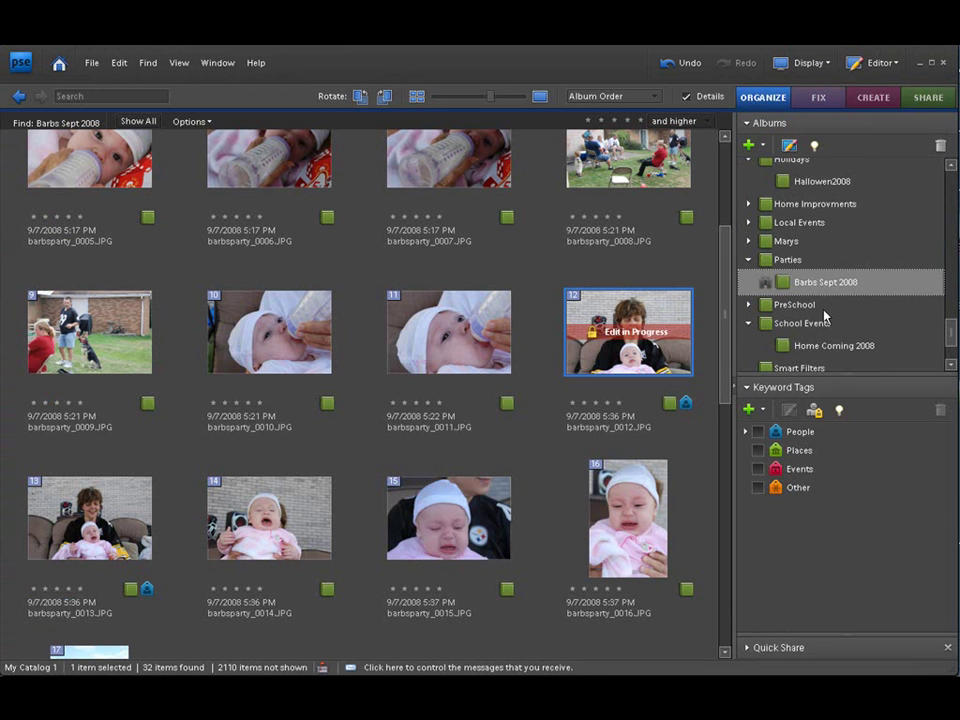
- In the Organizer, display the Textures album and open Metal-Texture.jpg in Full Edit
left_click_drag(951, 338, 953, 310)
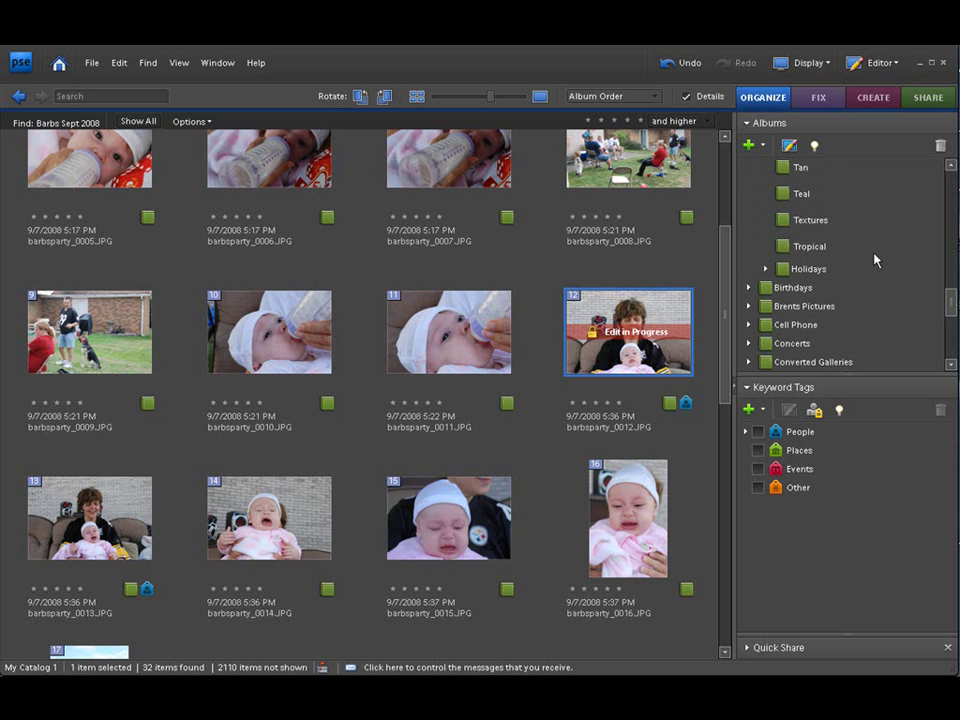
left_click(812, 220)
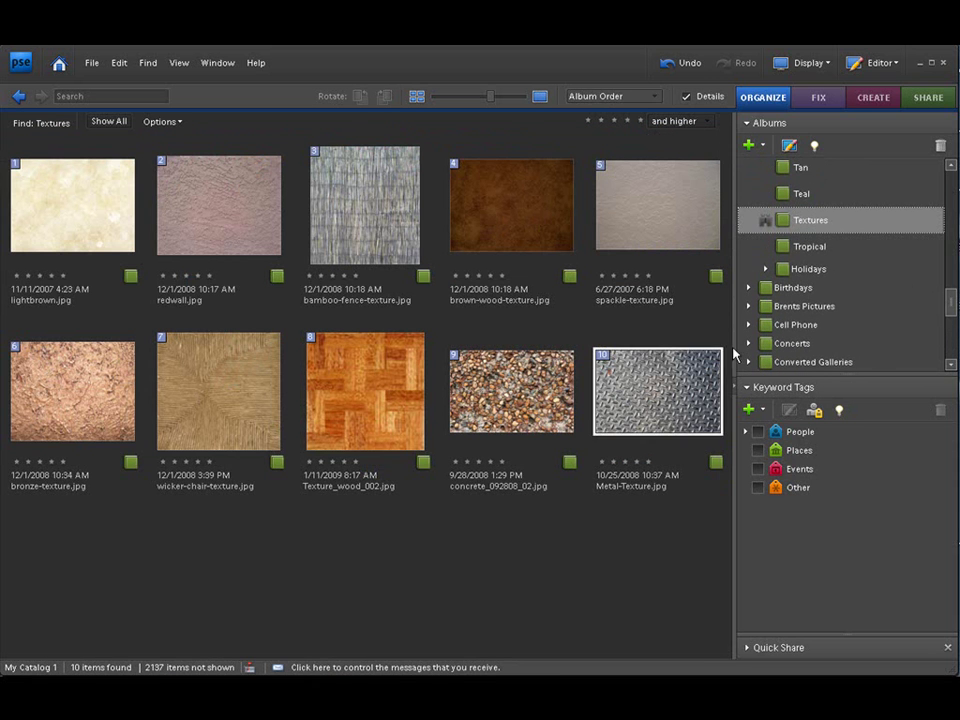
left_click(660, 385)
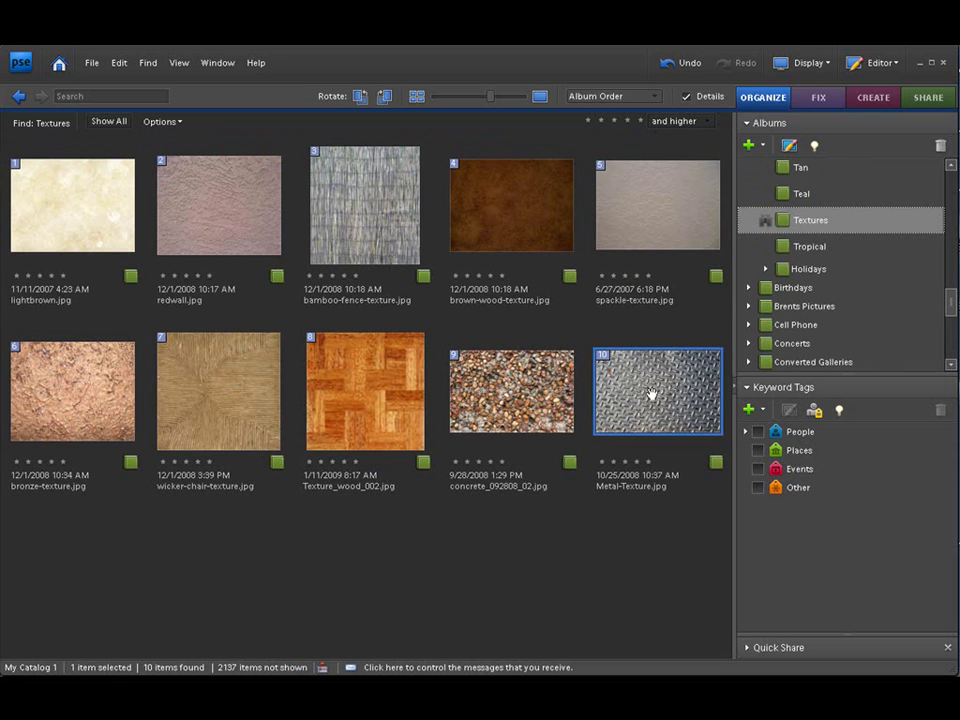
right_click(650, 394)
left_click(662, 200)
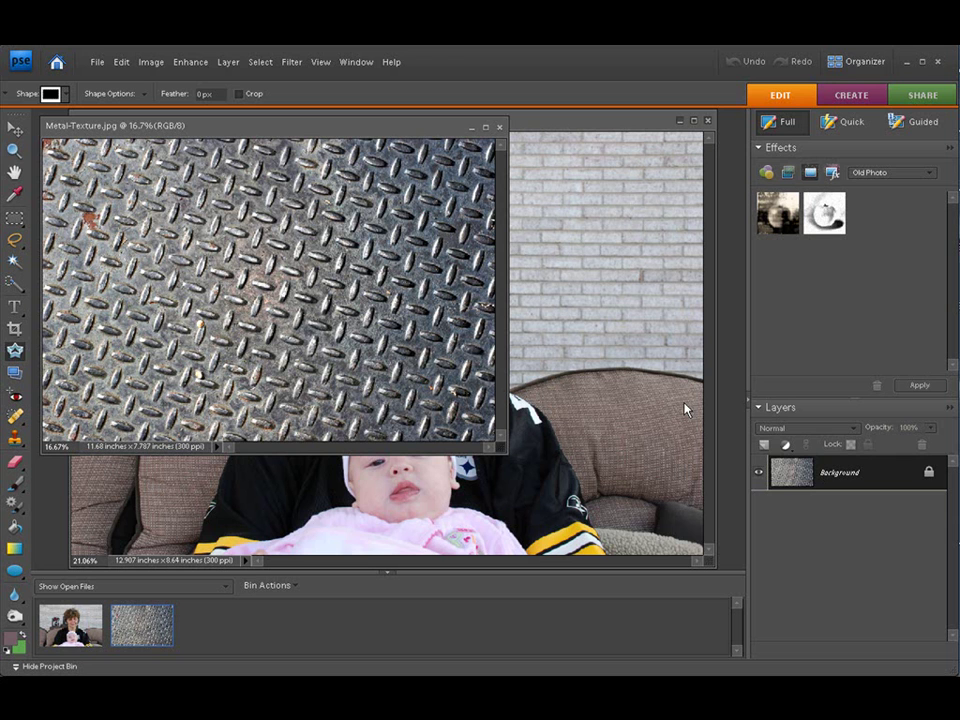
- Select the entire metal texture image and move it into the party photo as a layer beneath Layer 1
left_click(260, 62)
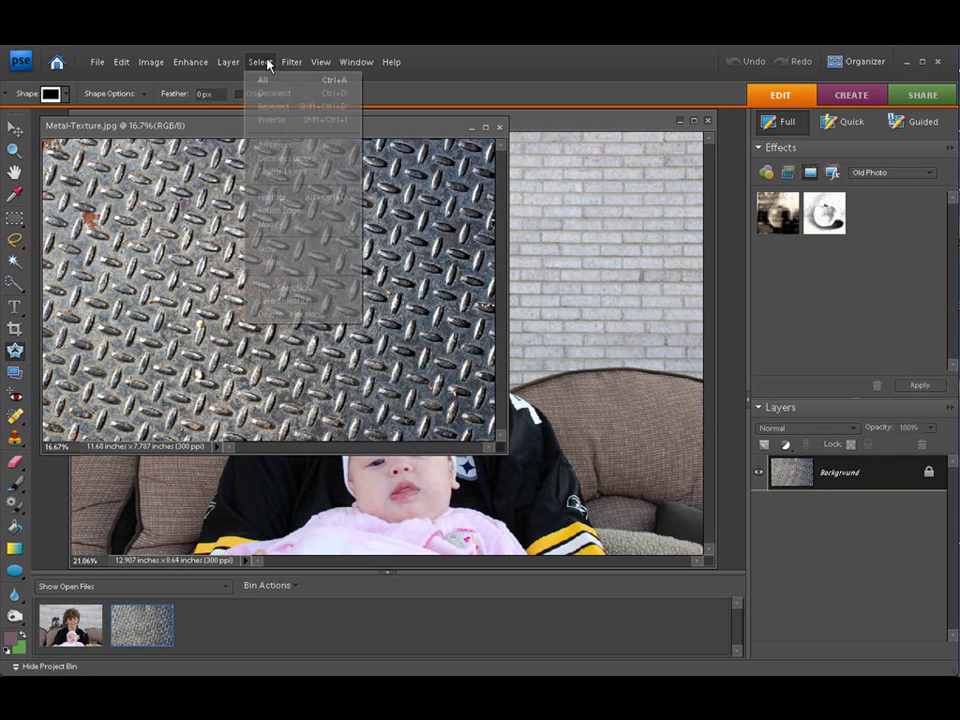
left_click(265, 80)
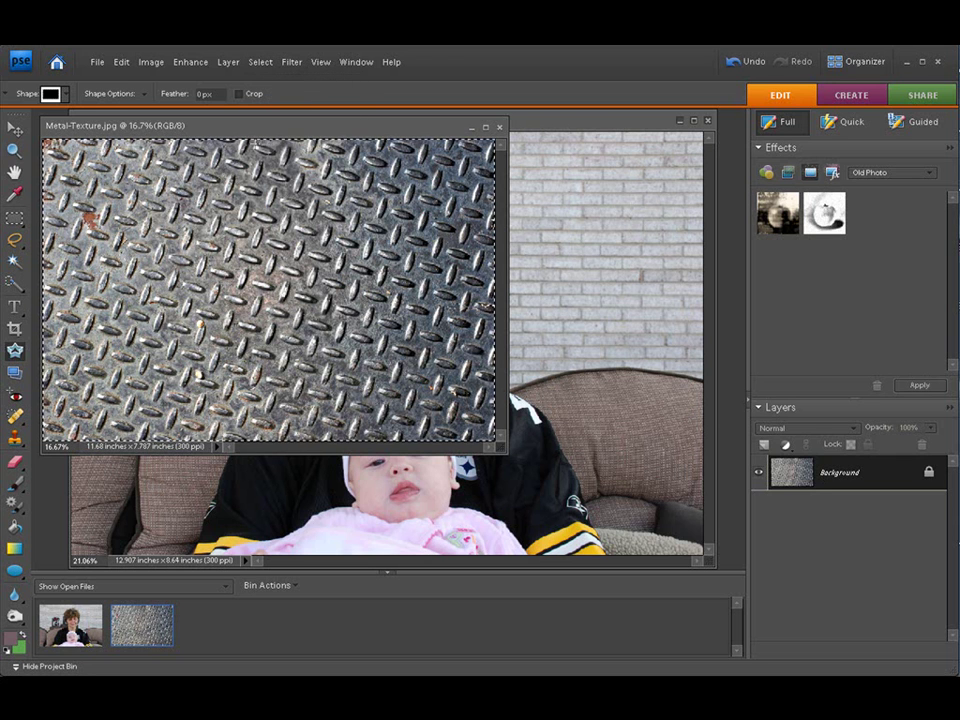
left_click(15, 128)
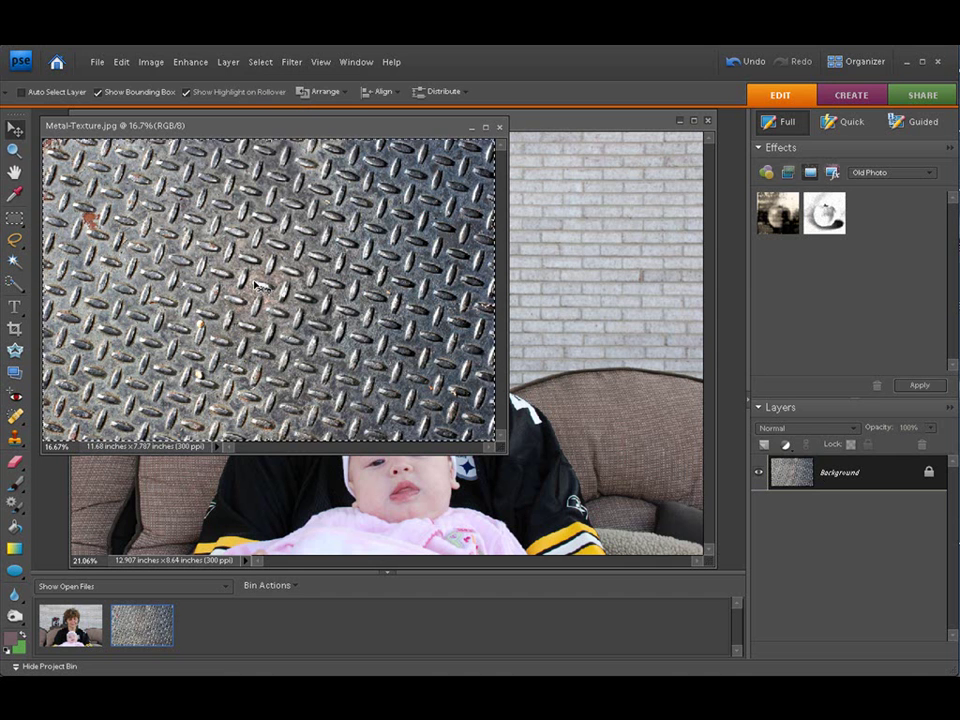
left_click_drag(256, 284, 559, 328)
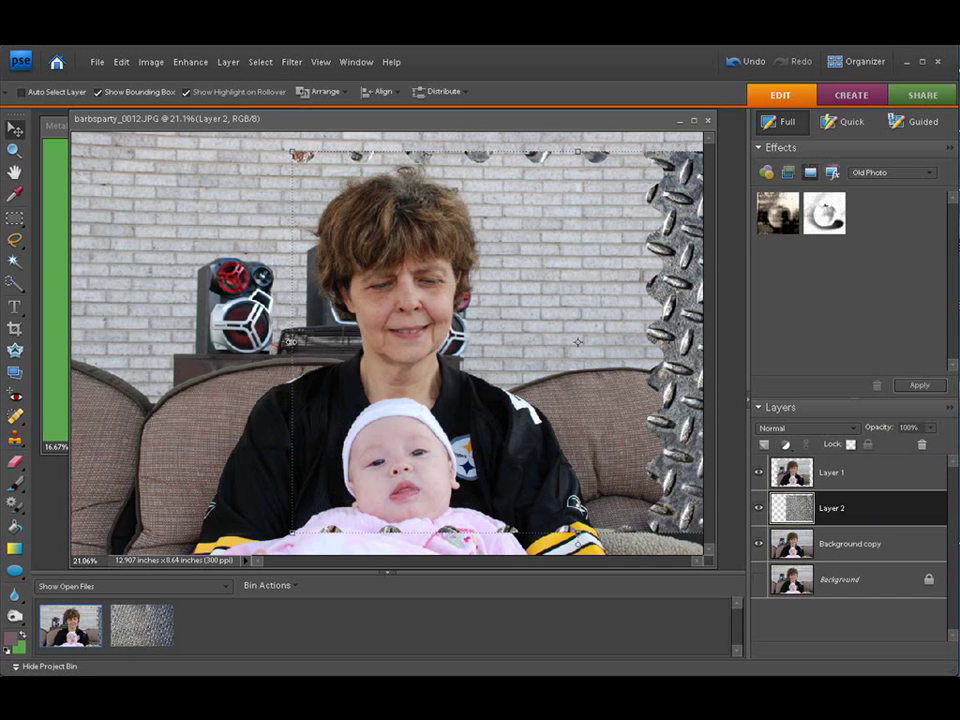
- Stretch the metal texture on Layer 2 to cover the whole canvas, at 138.7% width and 111.0% height
left_click_drag(290, 342, 56, 344)
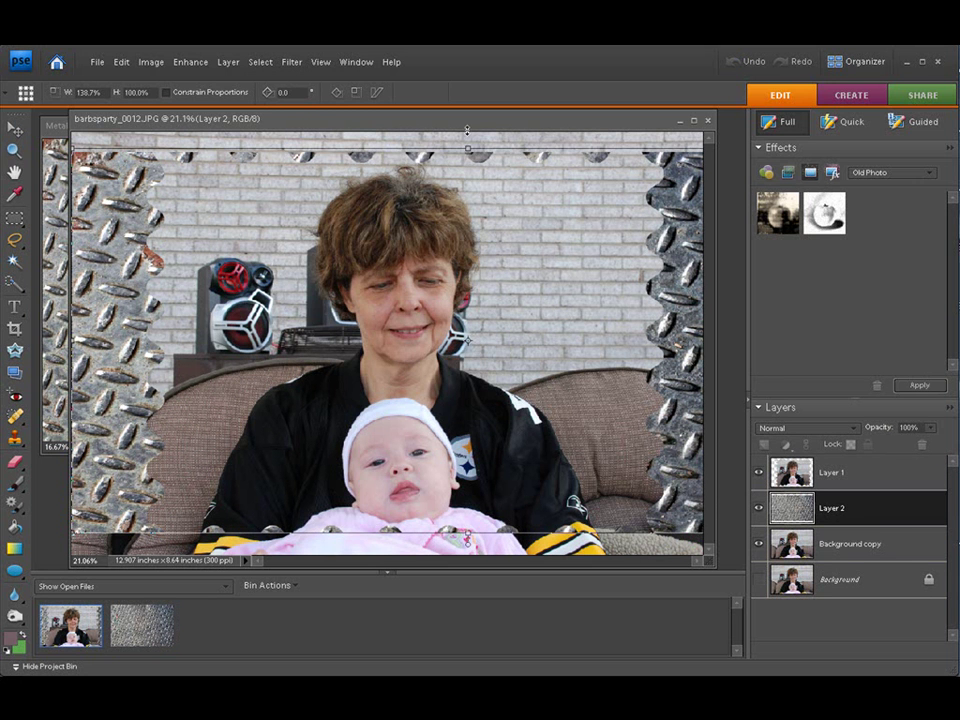
left_click_drag(467, 128, 465, 108)
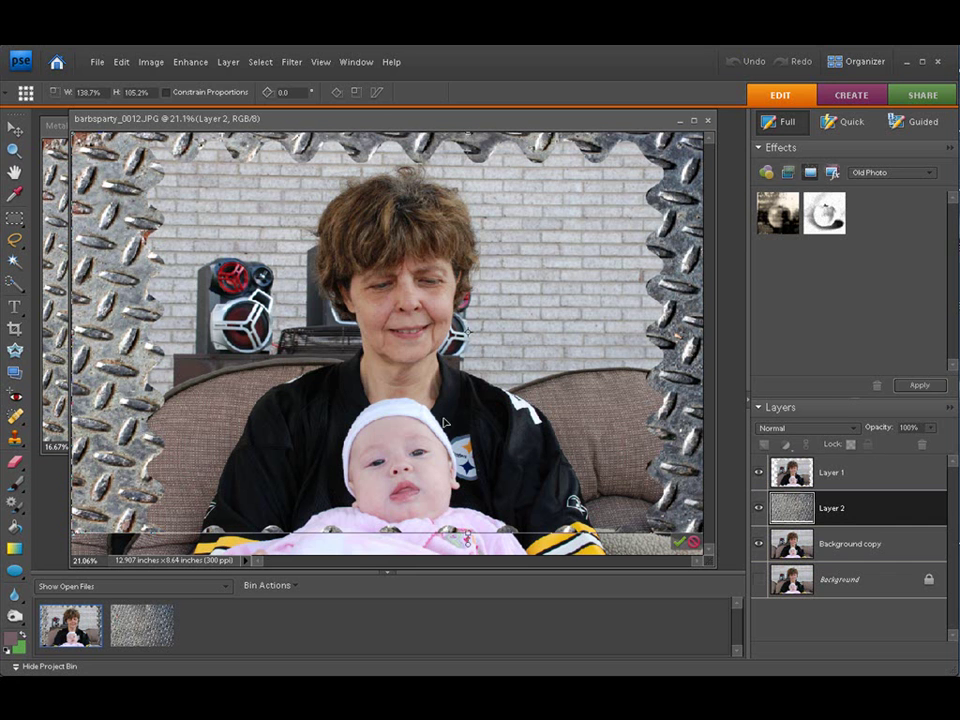
left_click_drag(467, 538, 465, 560)
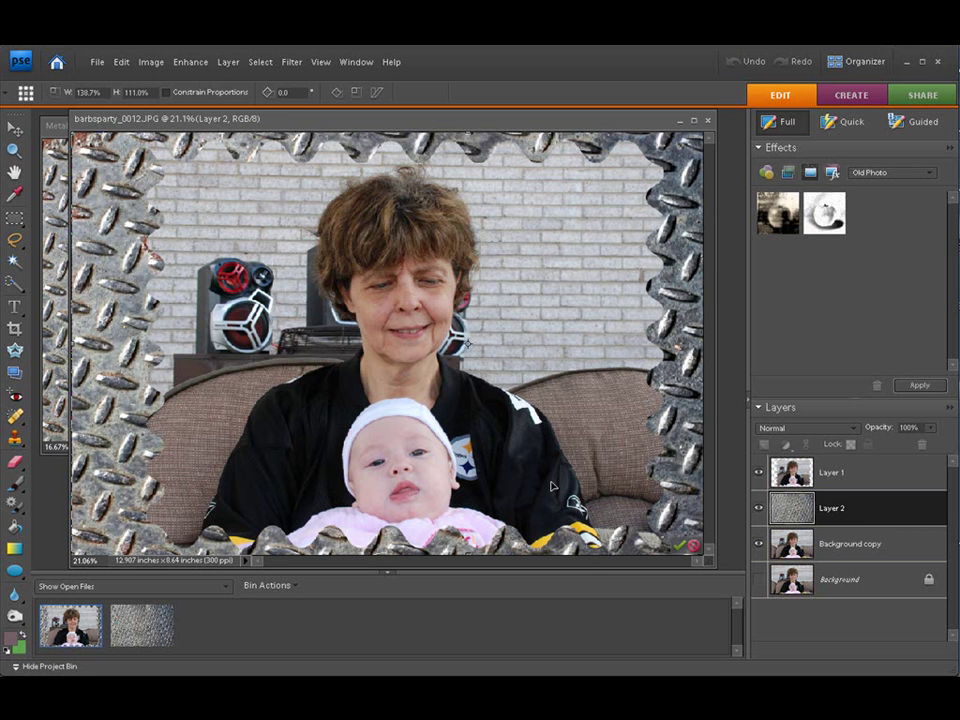
left_click(681, 548)
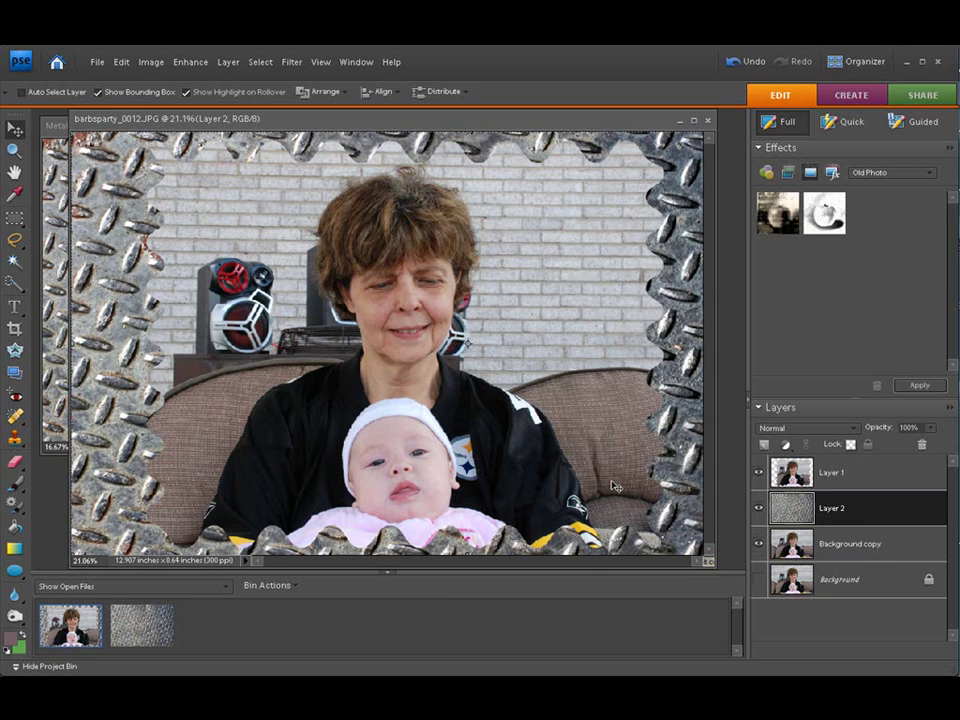
- Inspect the scalloped cutout with the texture and Background copy hidden, and show only Layer 2 again, leaving Background copy hidden
left_click(760, 545)
left_click(758, 546)
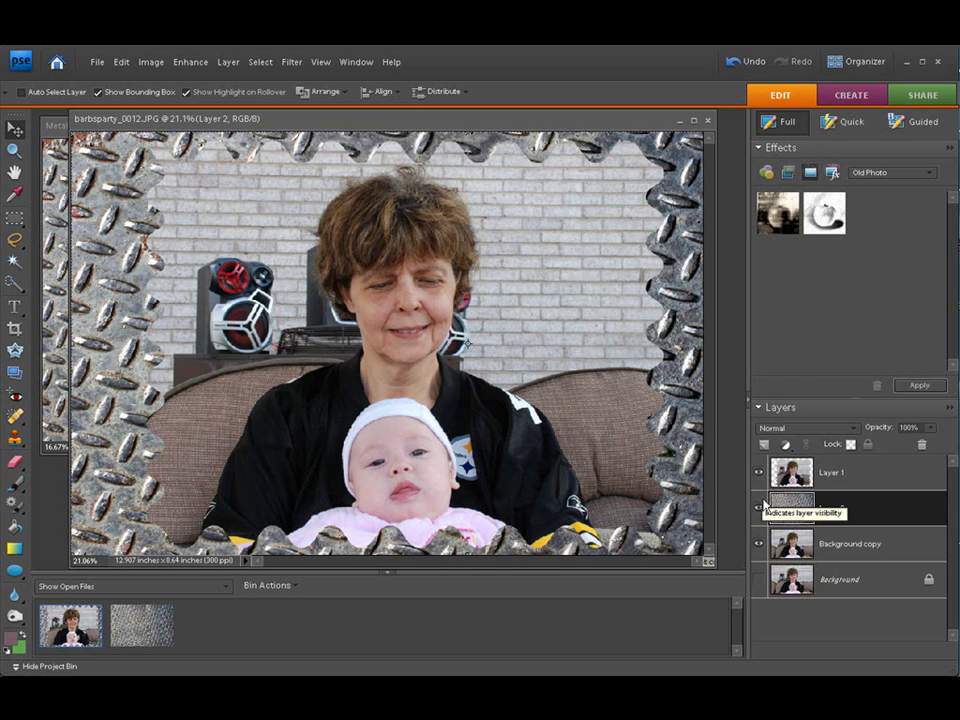
left_click(758, 508)
left_click(760, 546)
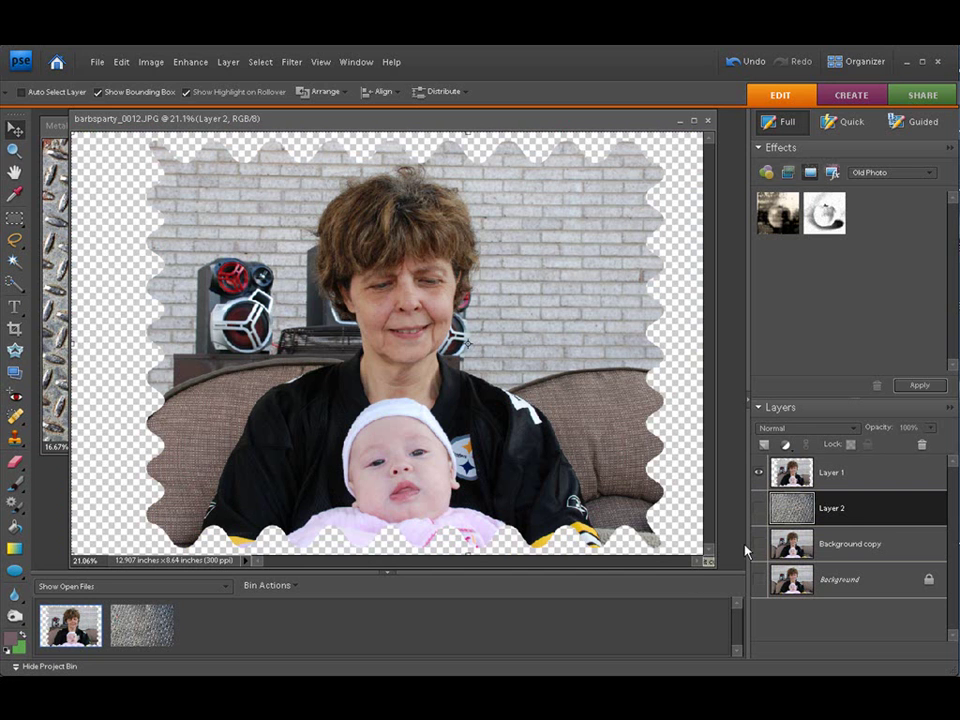
left_click(758, 510)
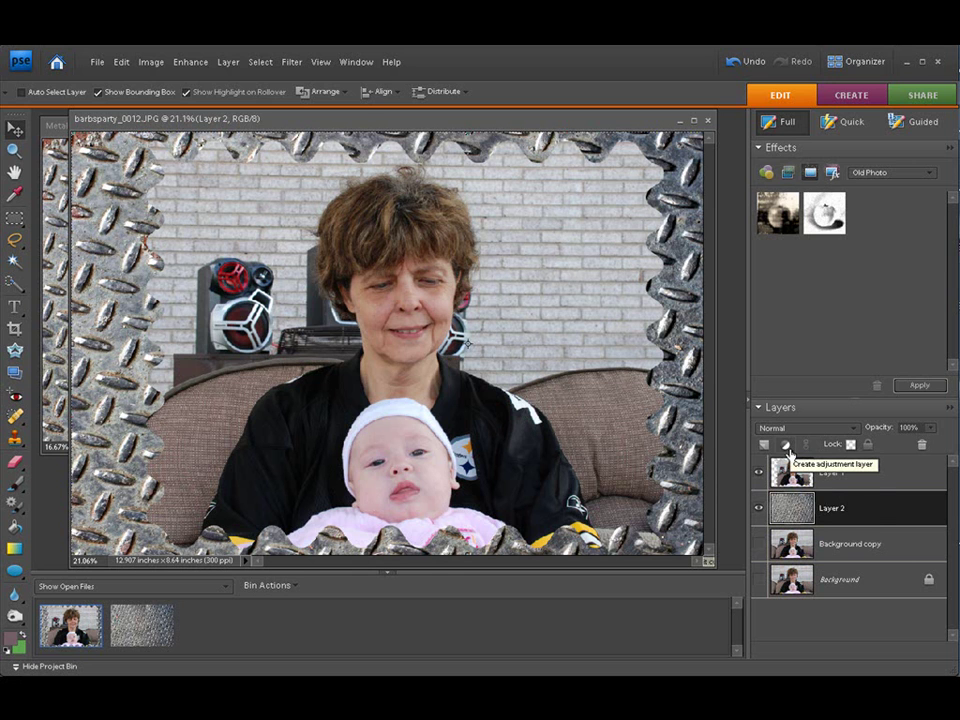
- Add a Brightness/Contrast adjustment layer above the metal texture and clip it to Layer 2
left_click(788, 449)
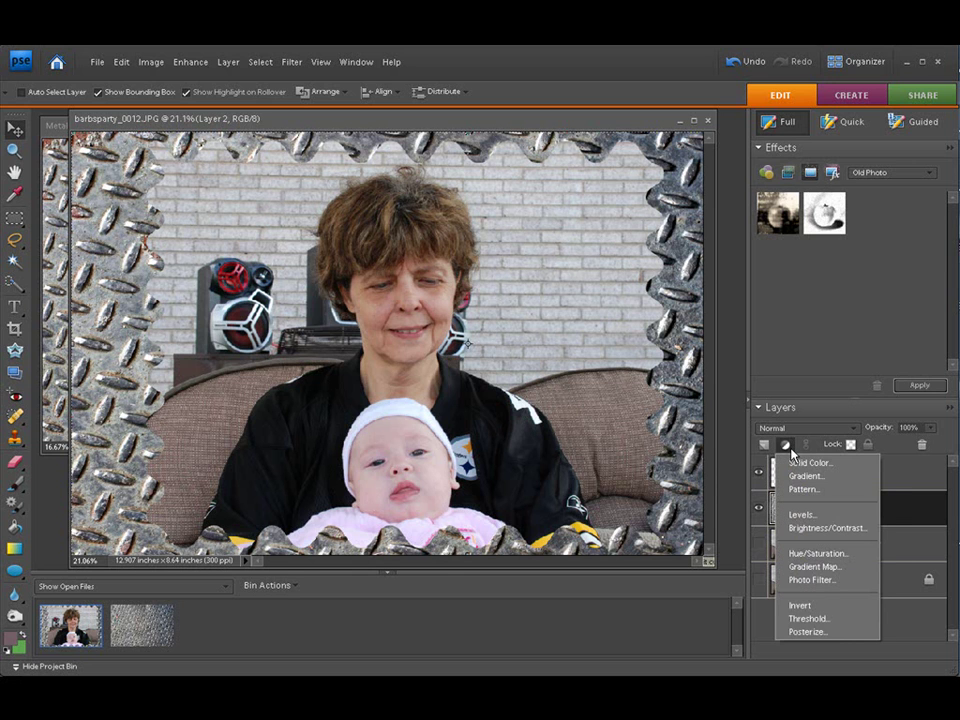
left_click(816, 530)
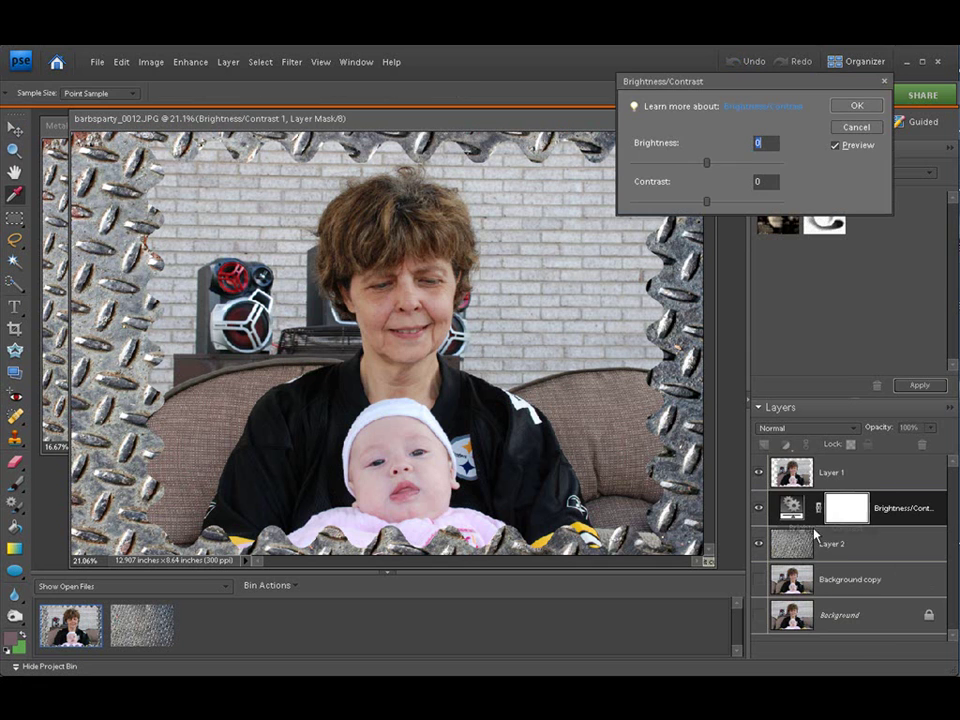
left_click(858, 107)
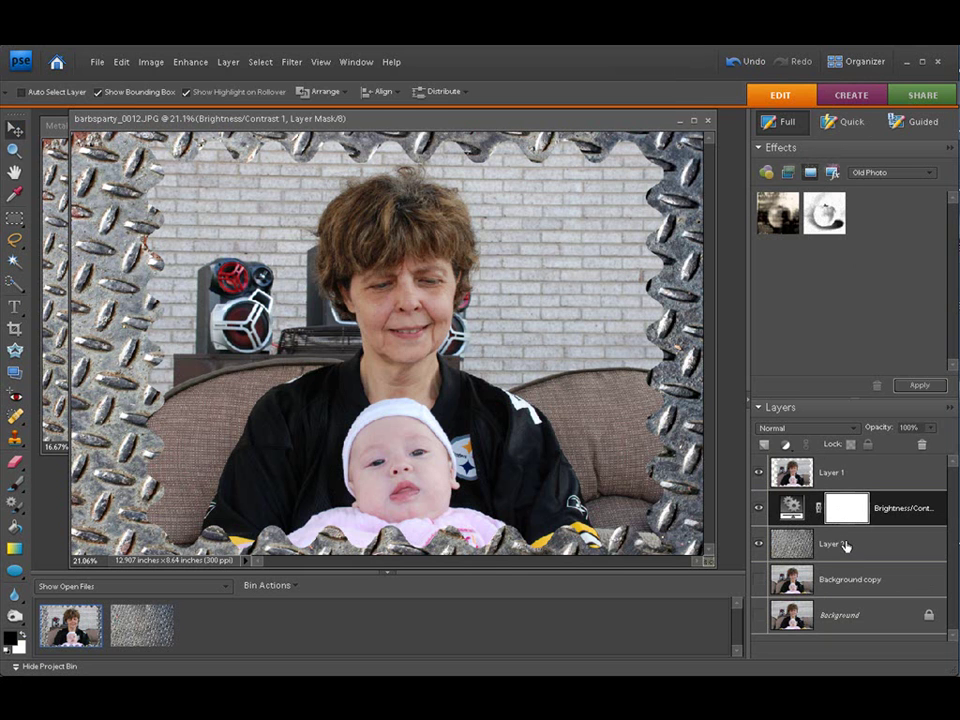
key("ctrl+g")
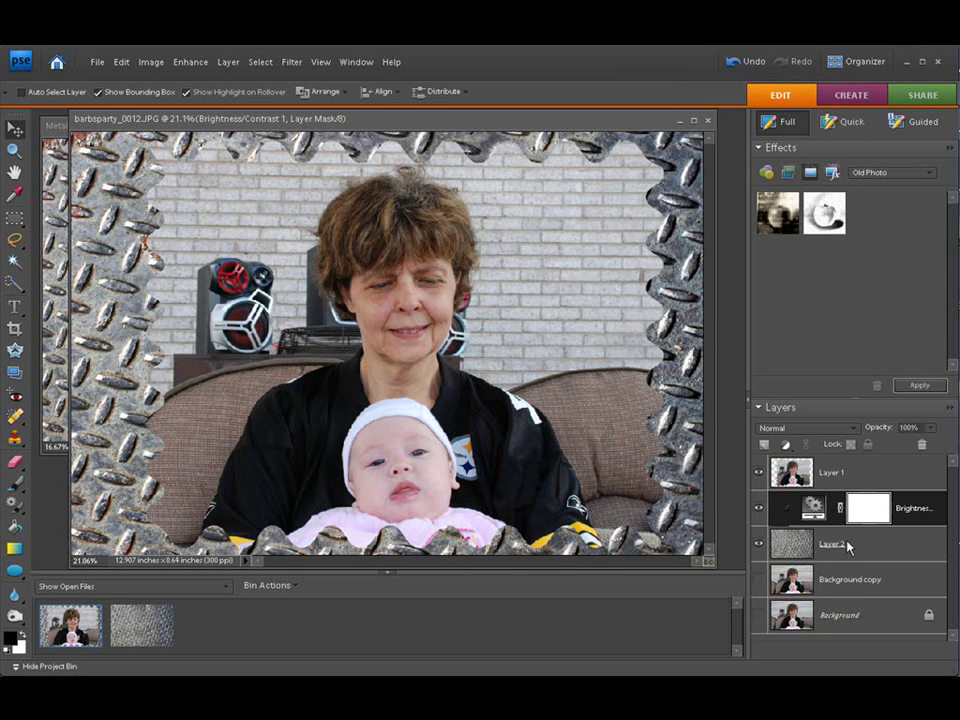
- Darken the metal texture by setting its clipped adjustment layer to brightness -109 and contrast -1
double_click(814, 508)
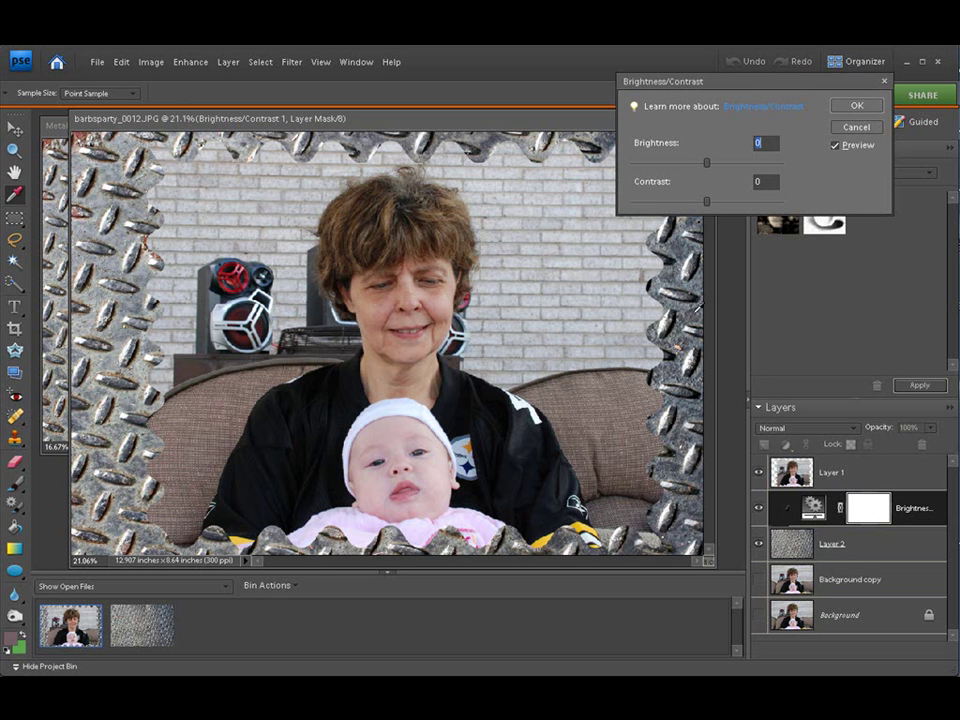
left_click_drag(710, 168, 737, 178)
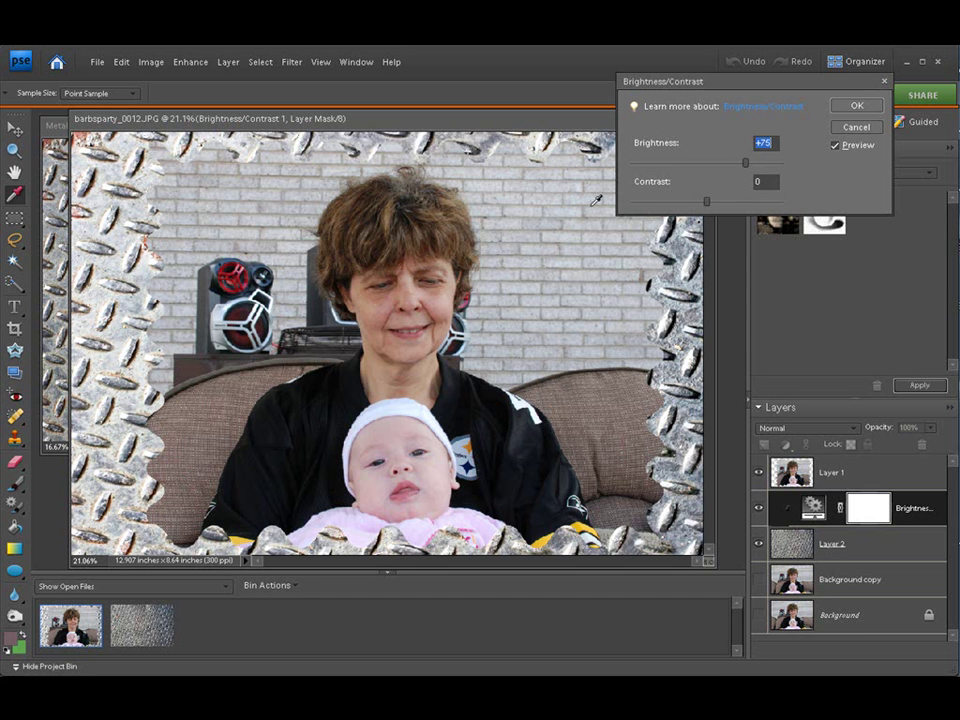
left_click_drag(746, 163, 657, 170)
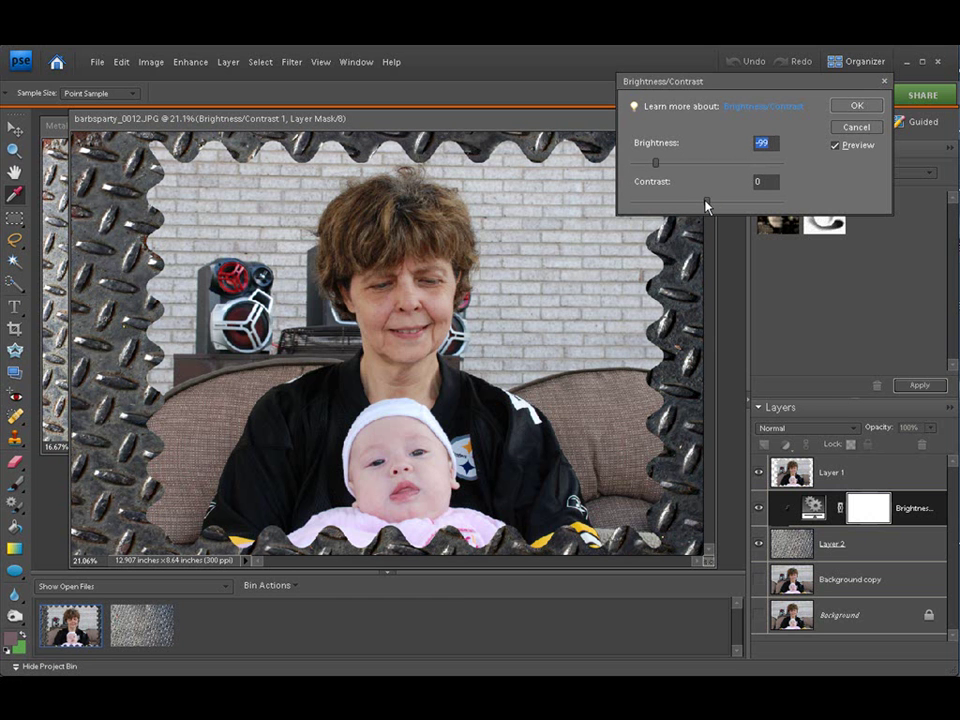
left_click_drag(680, 205, 705, 206)
left_click_drag(655, 164, 735, 171)
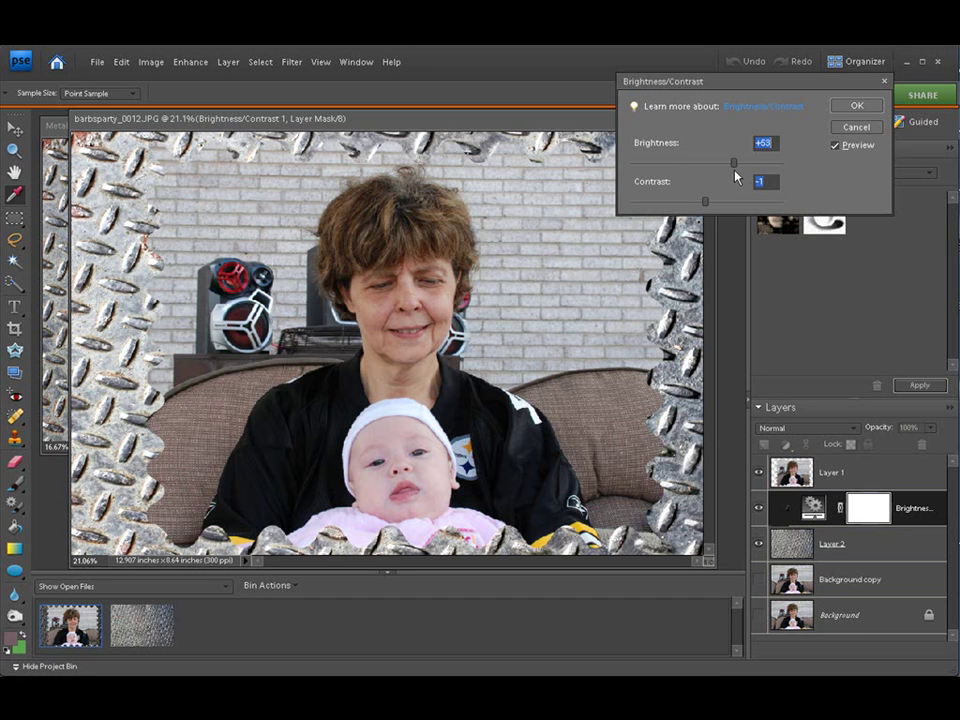
left_click_drag(736, 176, 733, 172)
left_click_drag(735, 170, 651, 163)
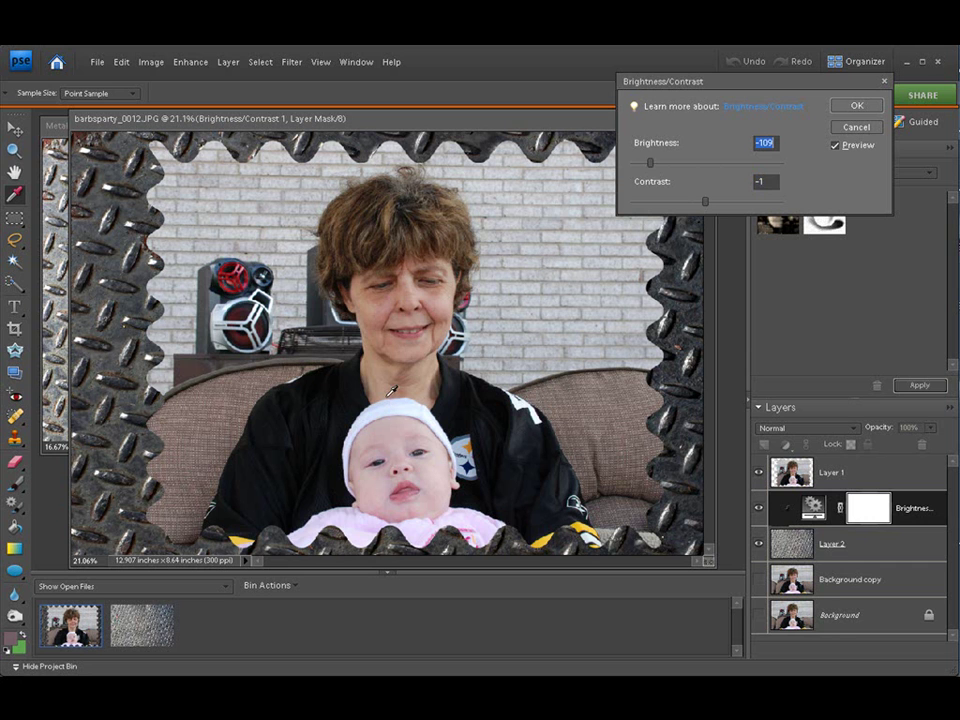
left_click(853, 106)
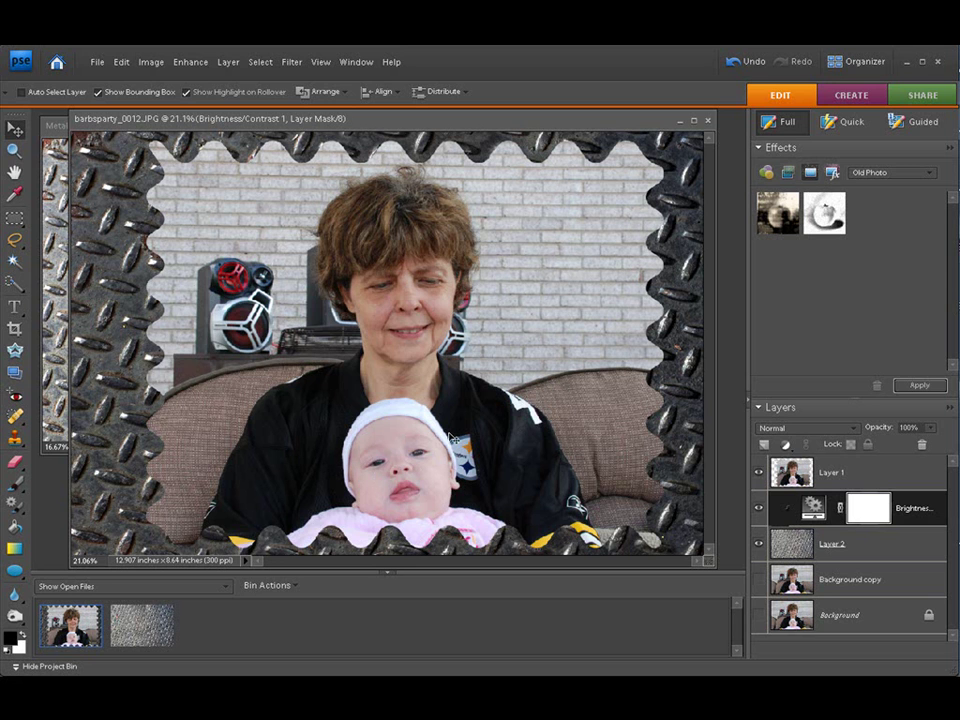
- Add a Levels adjustment layer above the cutout photo and clip it to Layer 1
left_click(787, 476)
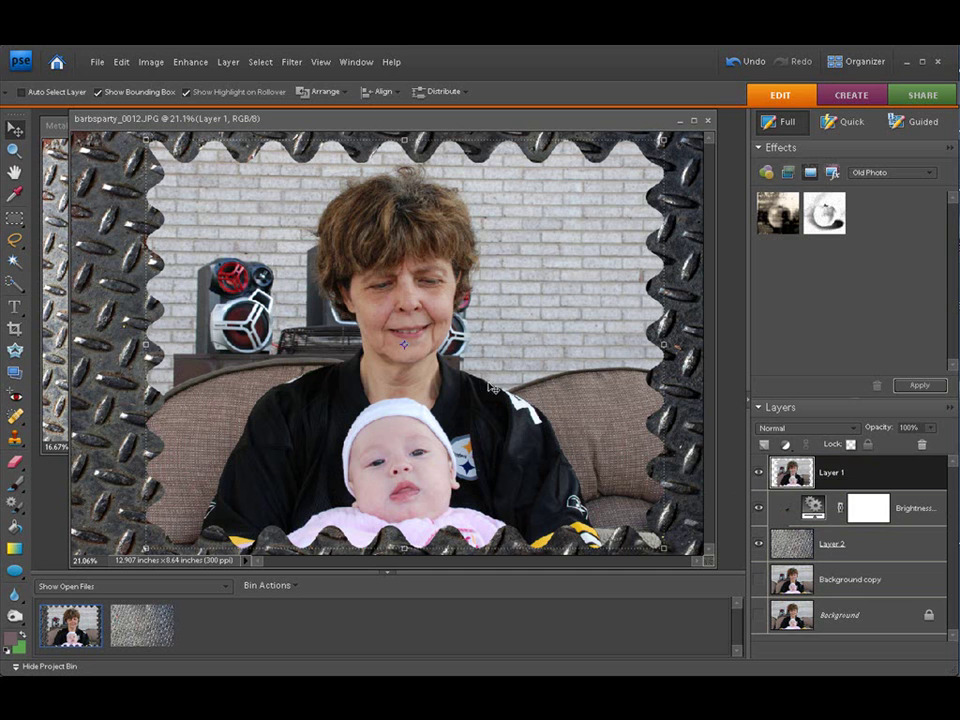
left_click(788, 447)
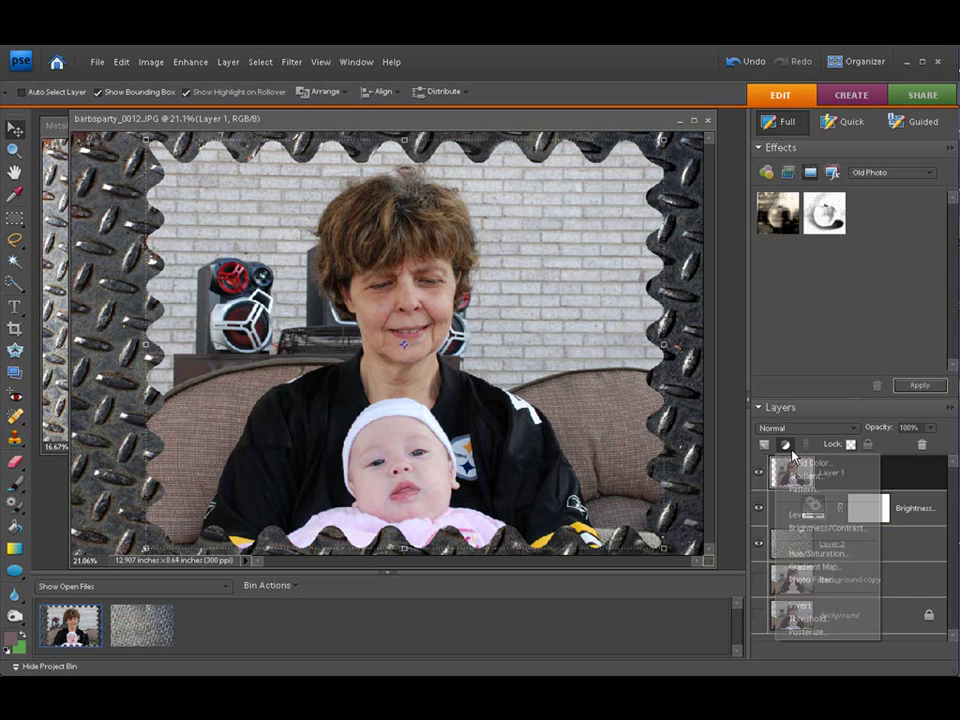
left_click(801, 515)
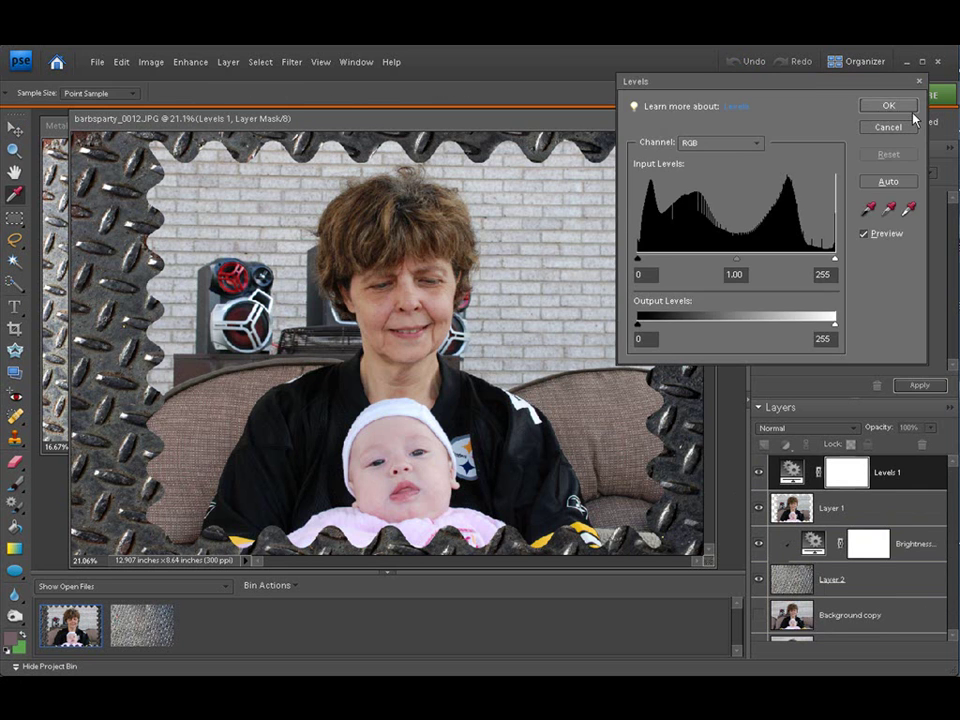
left_click(886, 104)
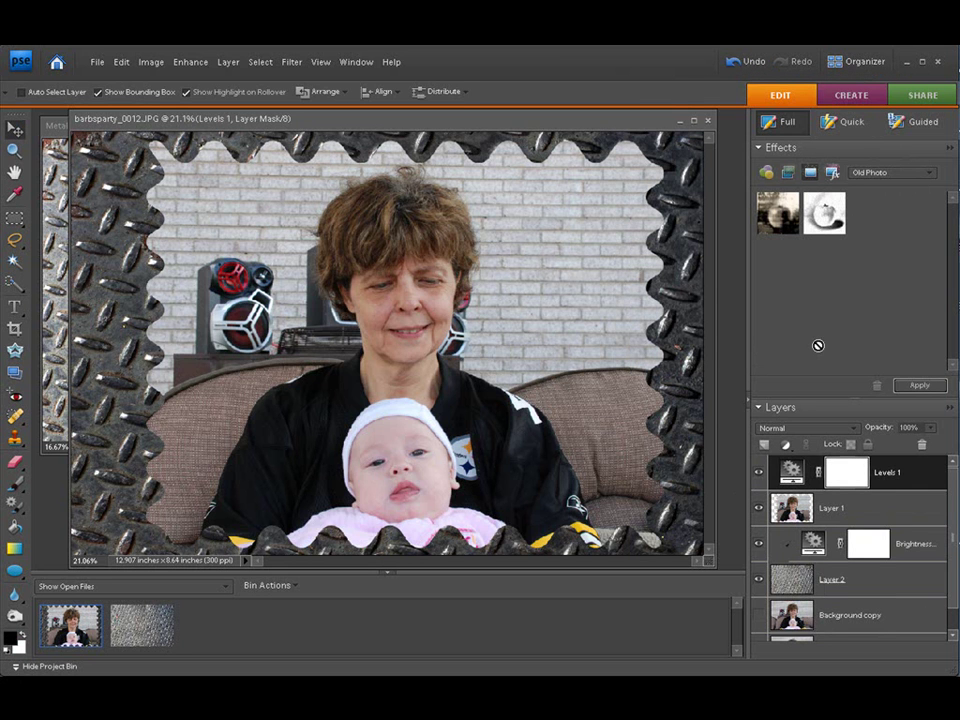
key("ctrl+g")
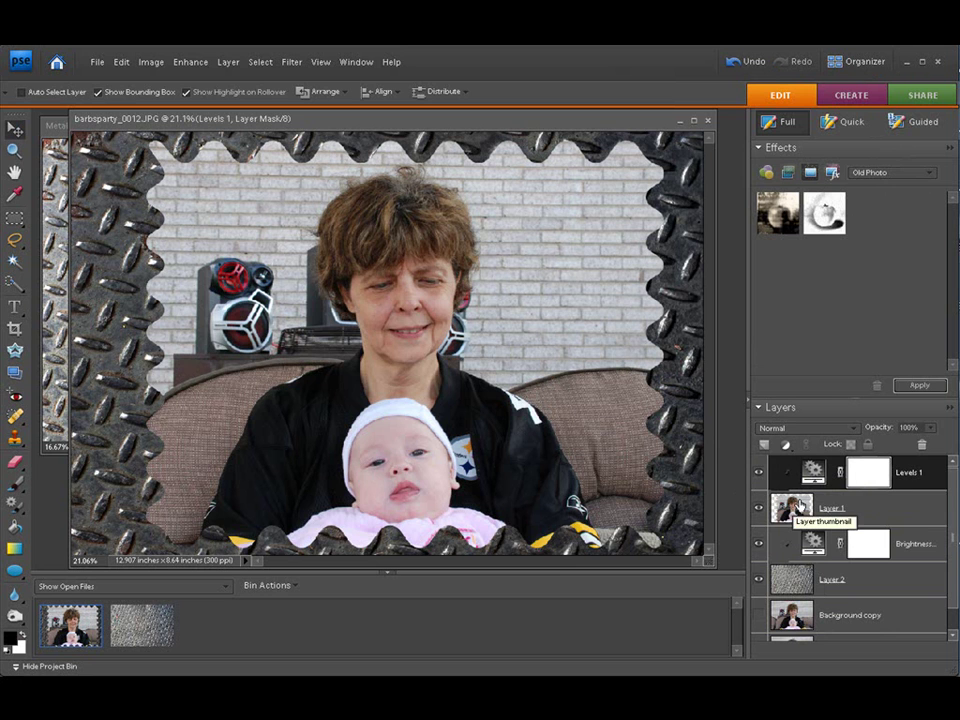
- Adjust the cutout photo's Levels to midtones 1.23 and white input 238, and raise the black input slightly
double_click(812, 474)
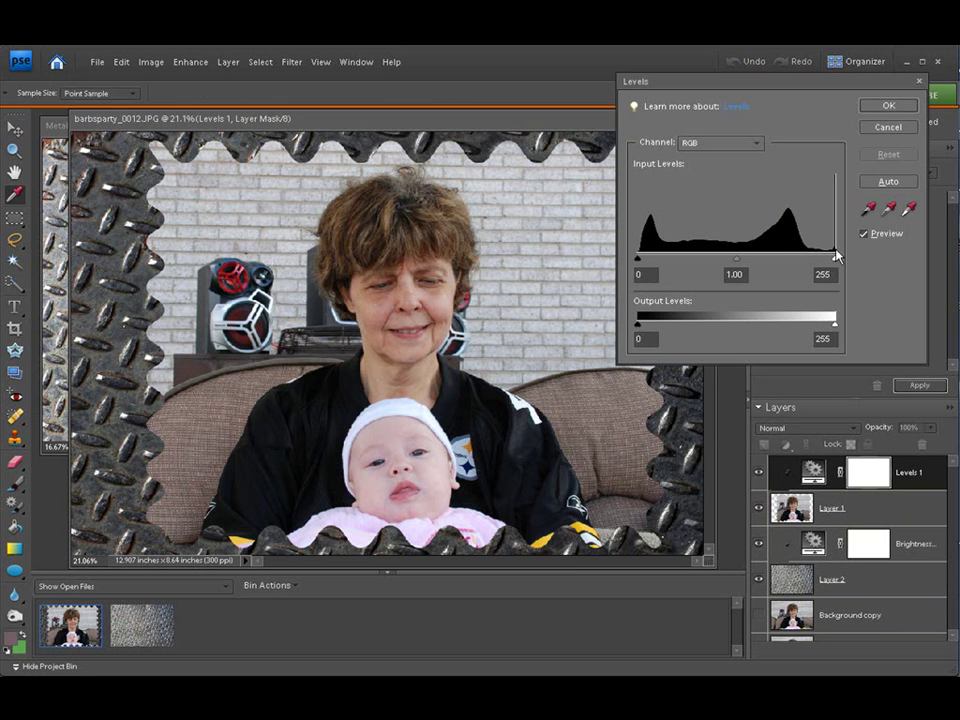
left_click_drag(831, 265, 797, 263)
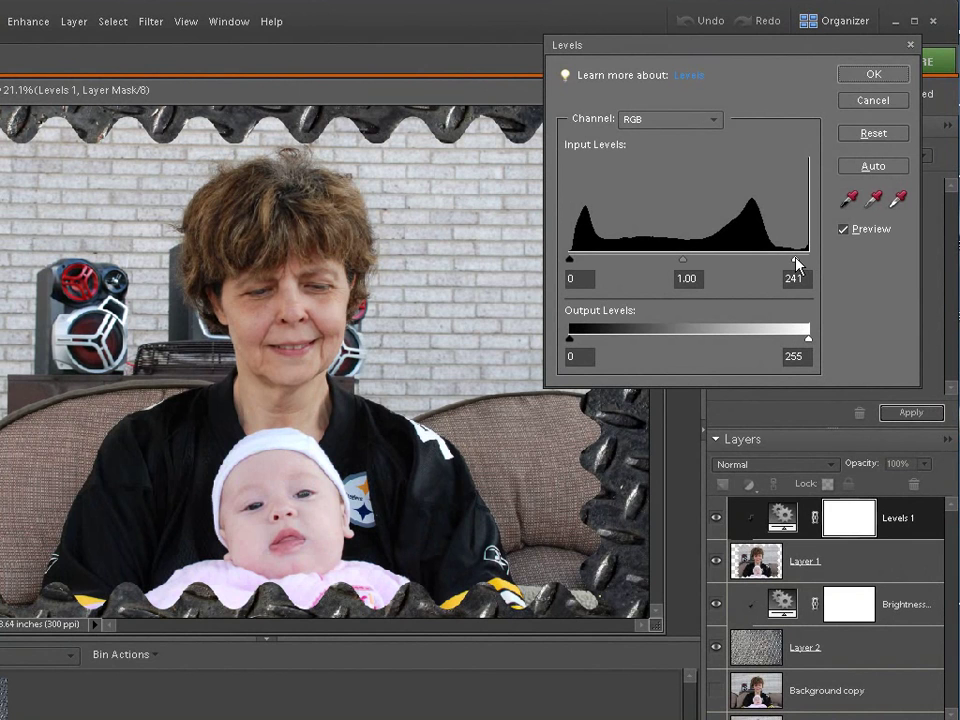
mouse_move(686, 267)
left_mouse_down()
mouse_move(720, 266)
mouse_move(667, 266)
left_mouse_up()
left_click(667, 264)
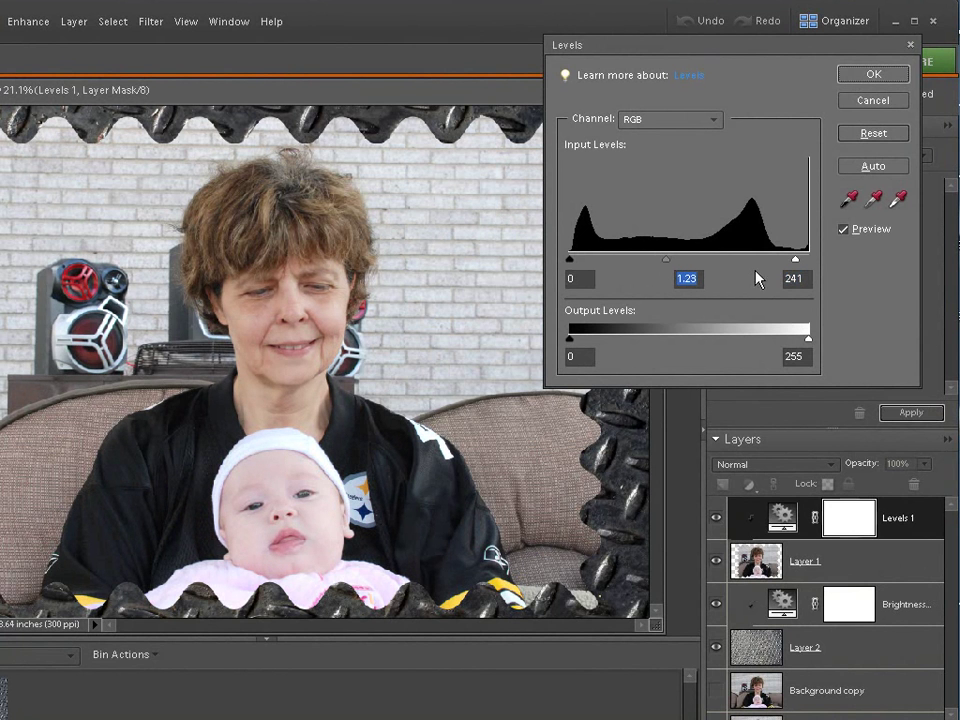
mouse_move(800, 265)
left_mouse_down()
mouse_move(786, 266)
mouse_move(797, 266)
left_mouse_up()
key("Tab")
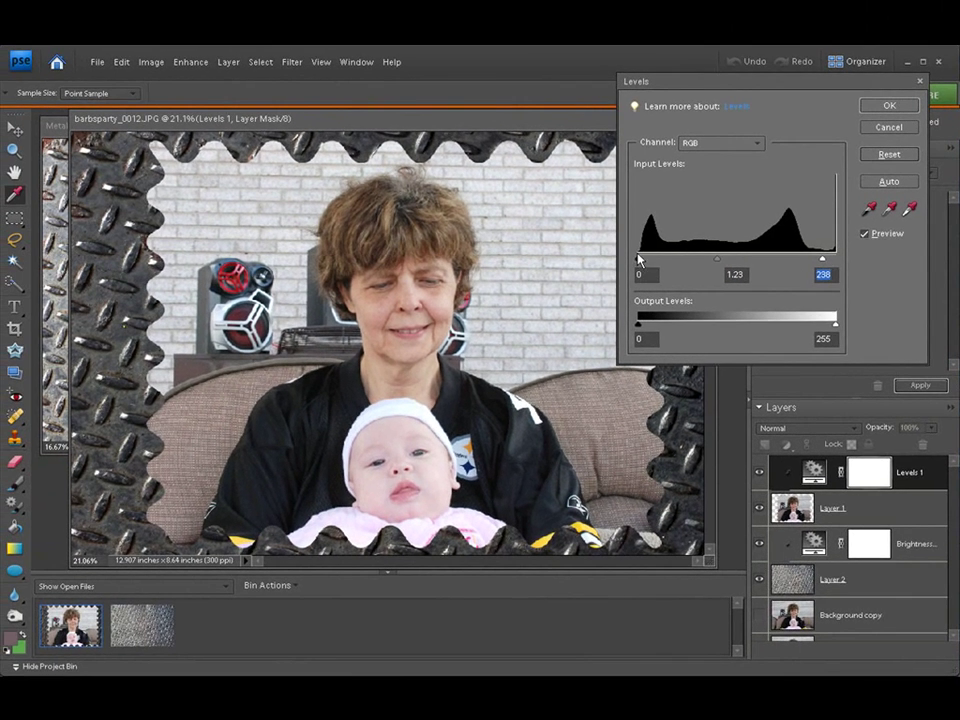
mouse_move(640, 264)
left_mouse_down()
mouse_move(659, 263)
mouse_move(647, 265)
left_mouse_up()
left_click(884, 106)
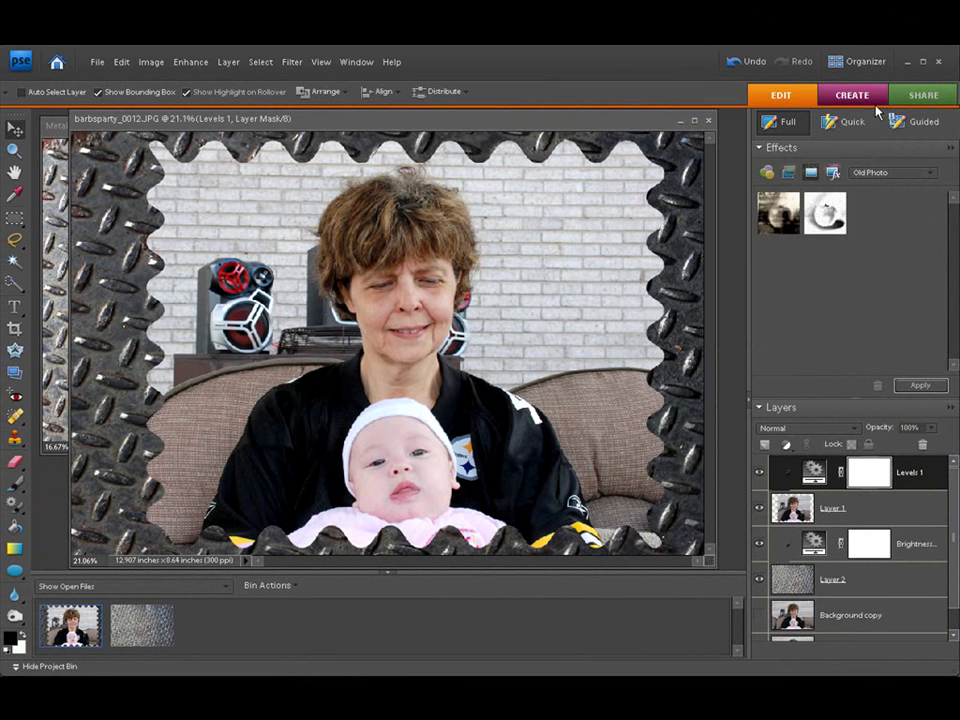
- Select the metal texture's Layer 2 and set up saving the framed photo as a JPEG in the BarbsSept2008 folder
left_click(860, 580)
left_click_drag(864, 584, 348, 265)
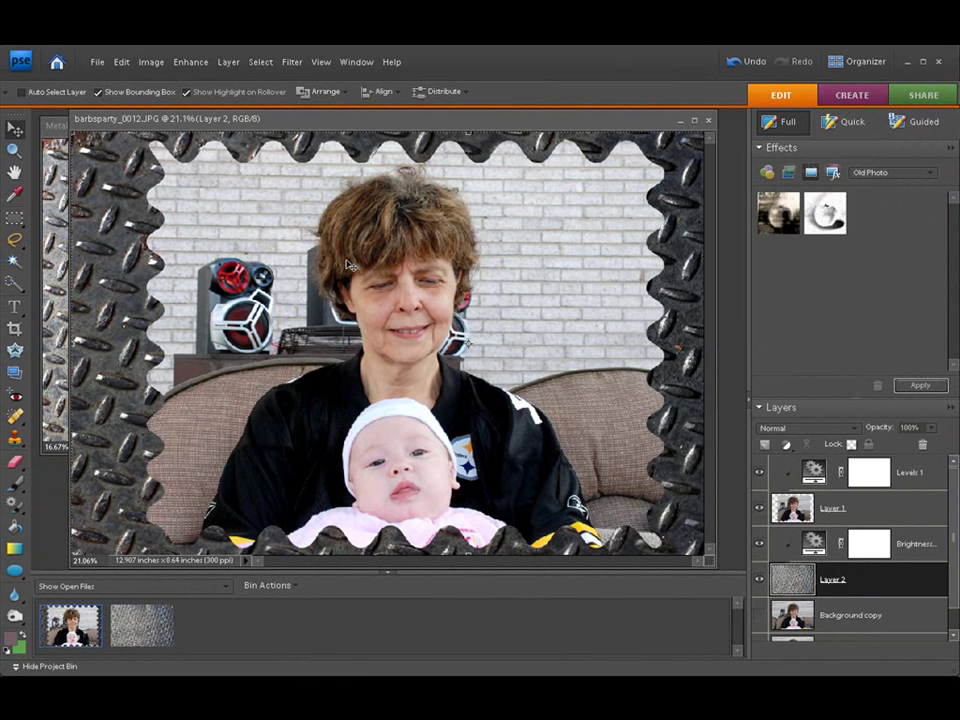
left_click(97, 62)
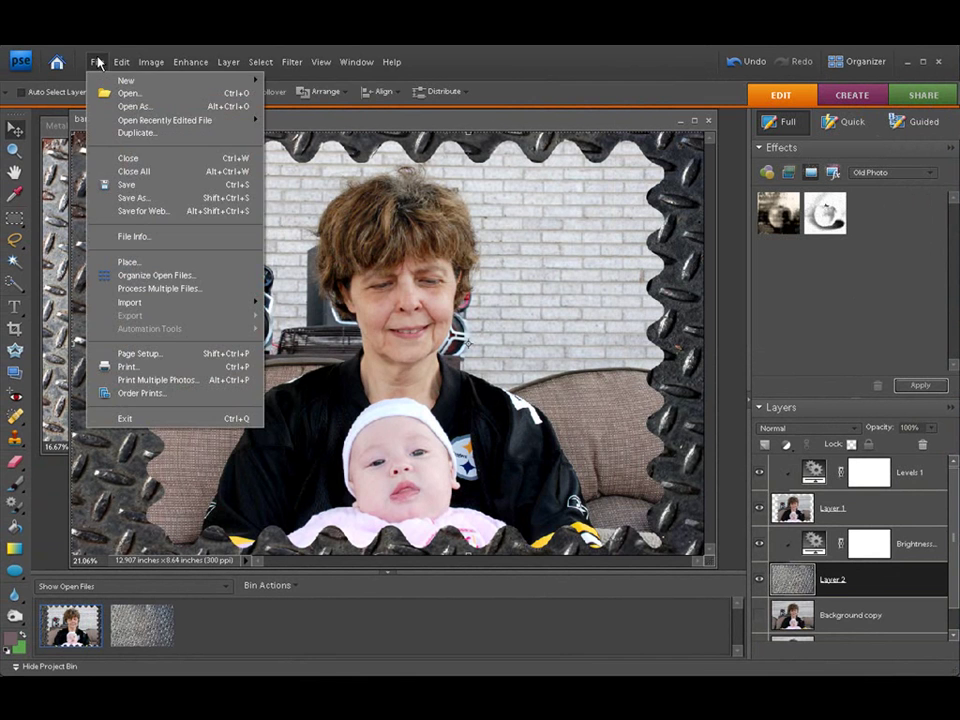
left_click(133, 197)
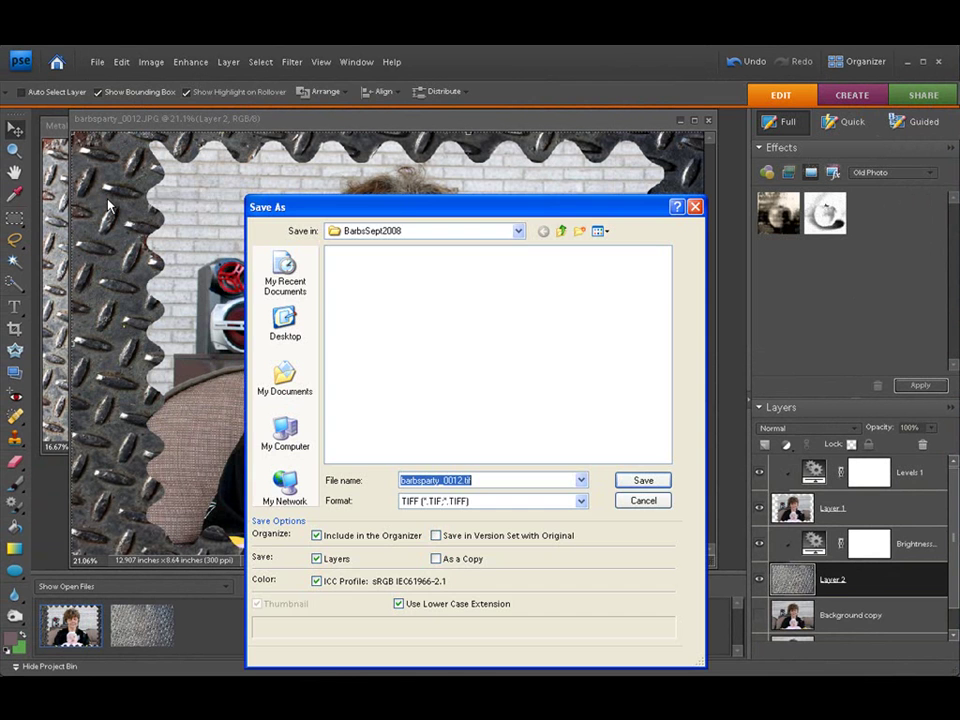
left_click_drag(433, 208, 399, 134)
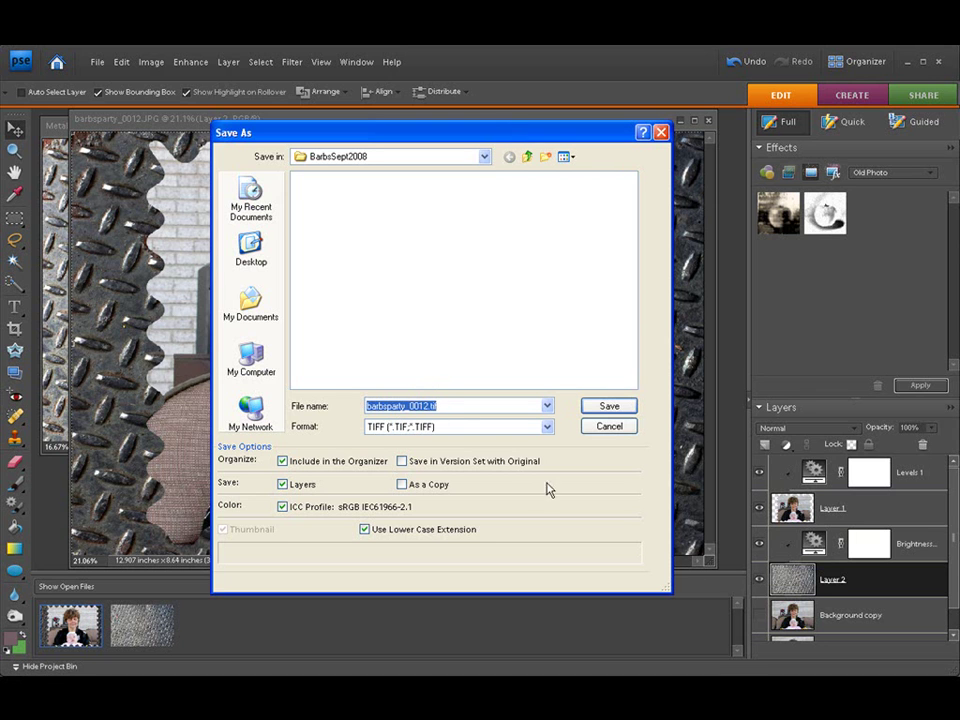
left_click(547, 431)
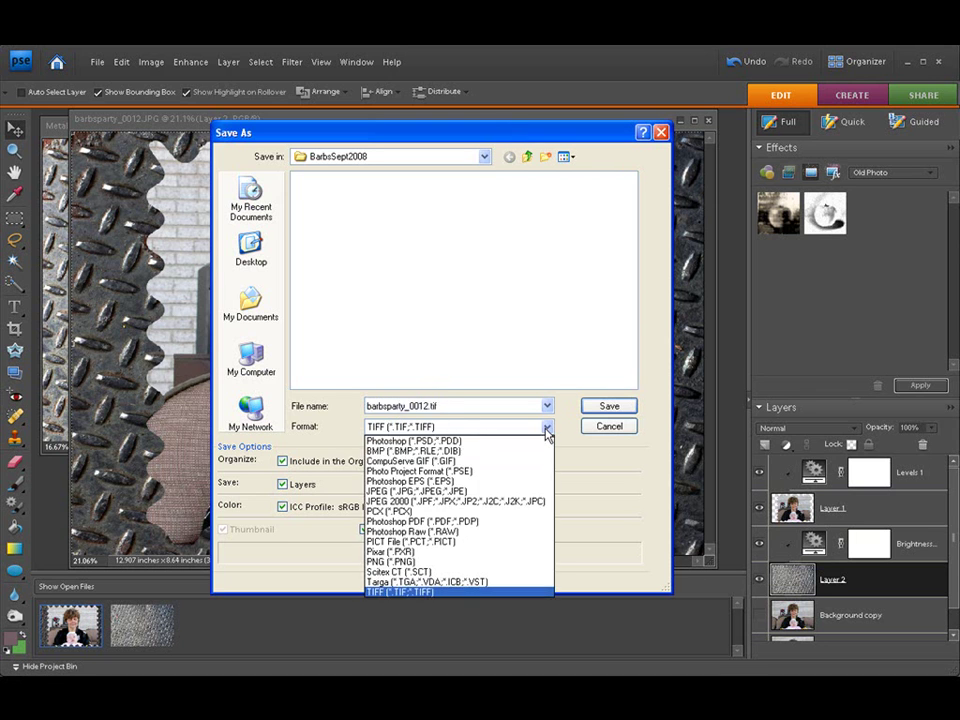
left_click(489, 492)
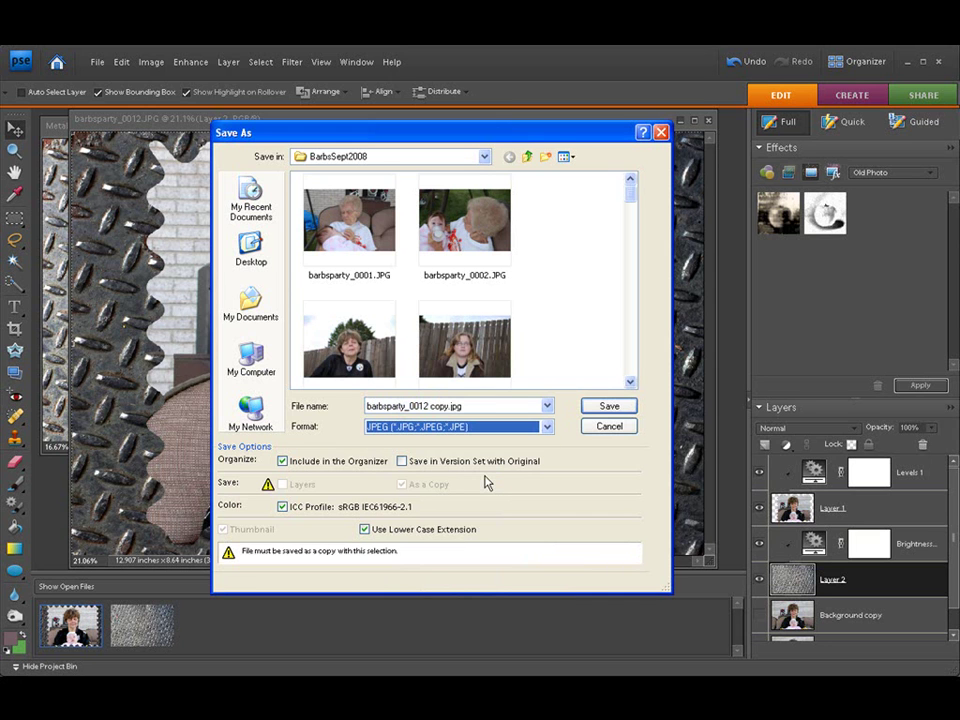
- Name the JPEG copy framed1.jpg and save it at maximum quality 12
left_click(425, 407)
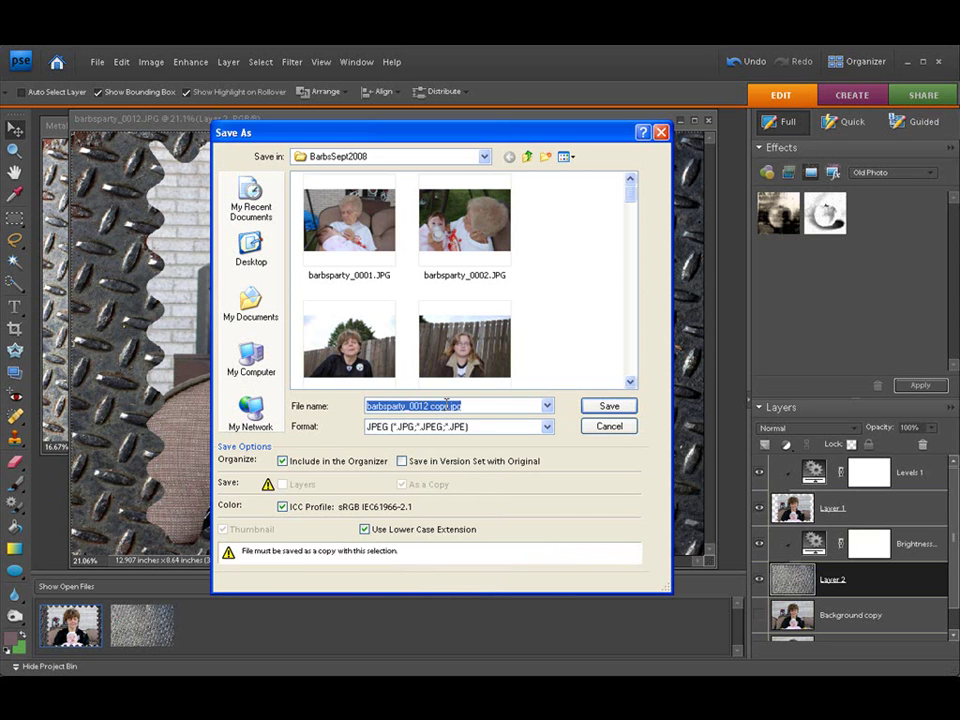
left_click(447, 406)
left_click_drag(447, 406, 356, 409)
type("framed1")
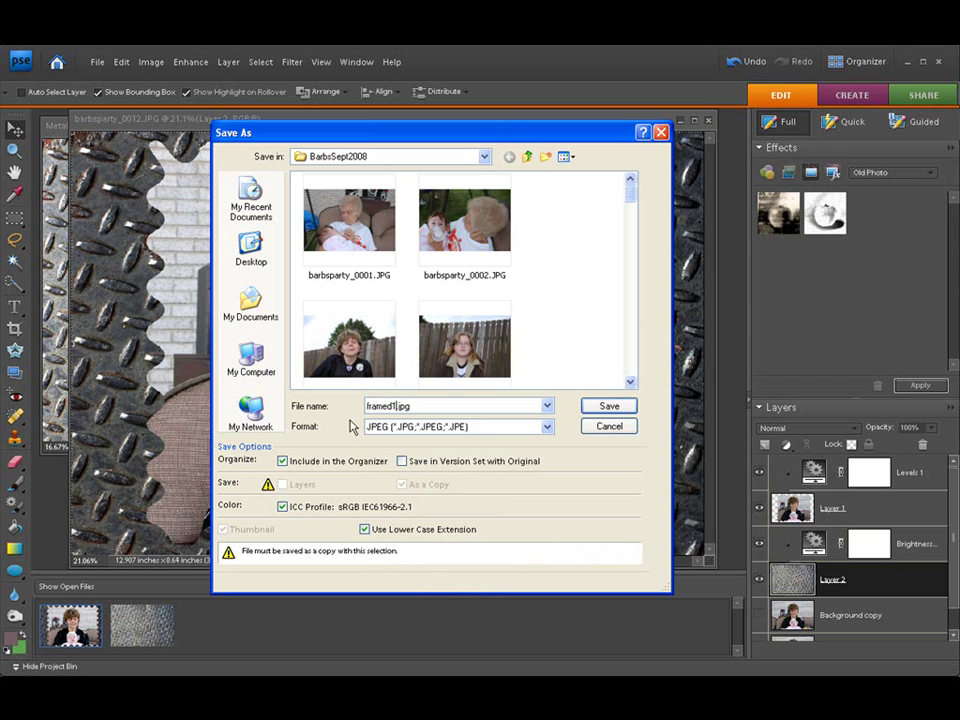
left_click(601, 406)
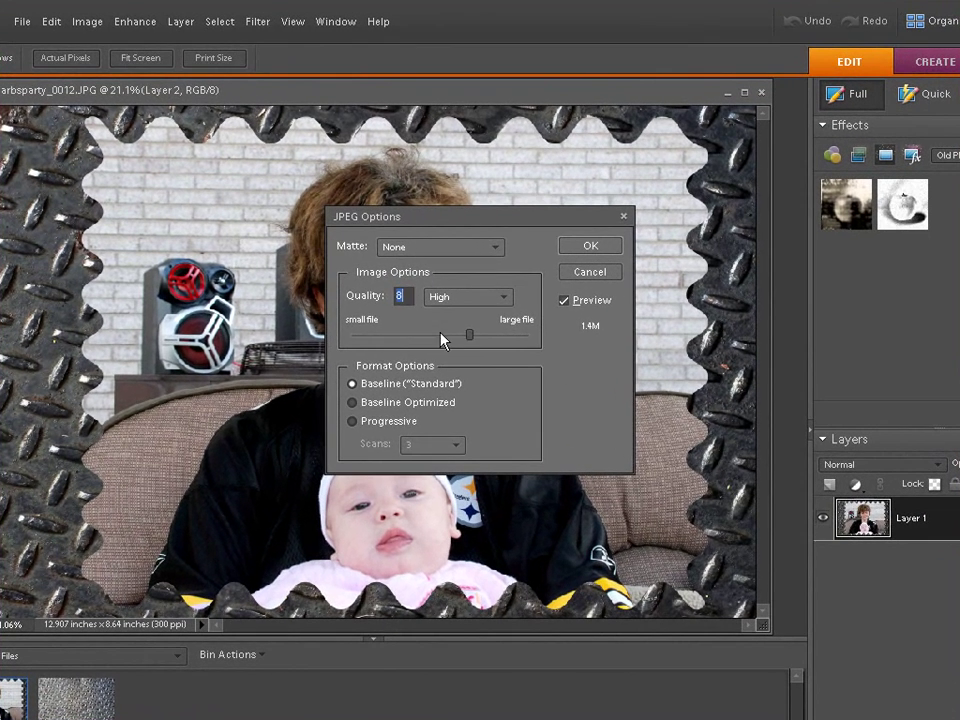
left_click_drag(470, 337, 533, 339)
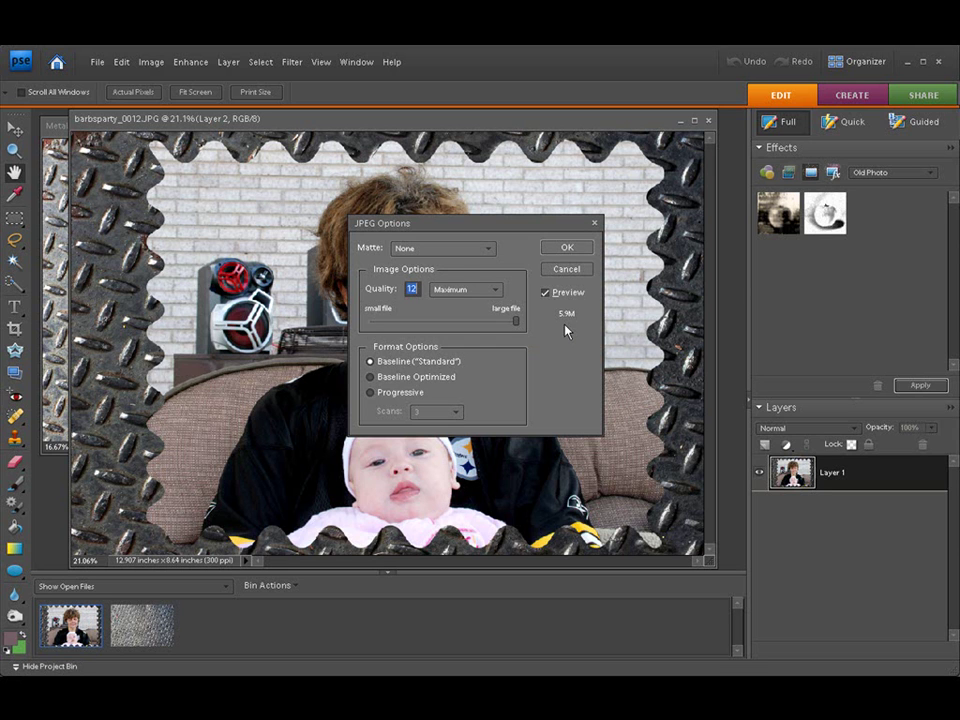
left_click(567, 249)
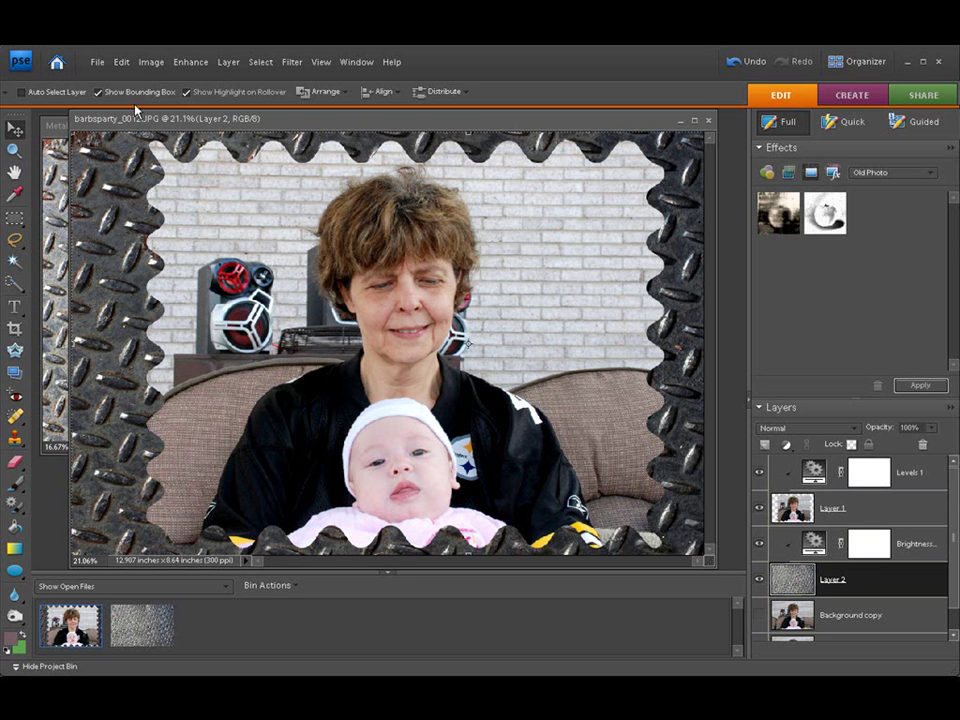
- Preview the photo's print layout in landscape orientation at 8"×10" and 5"×7", and close it without printing
left_click(94, 64)
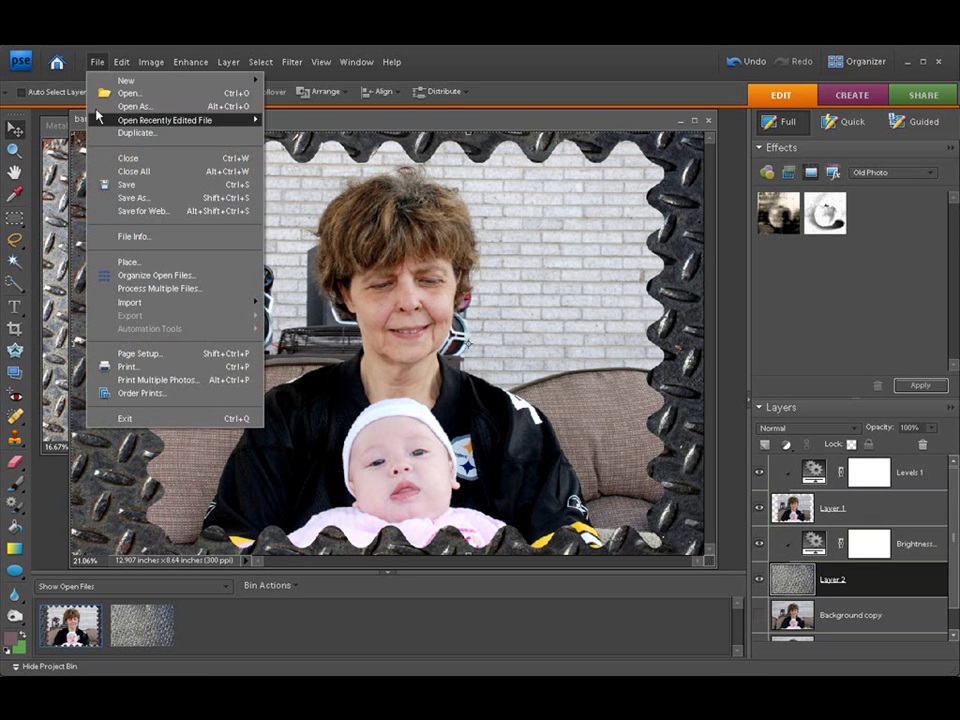
left_click(100, 367)
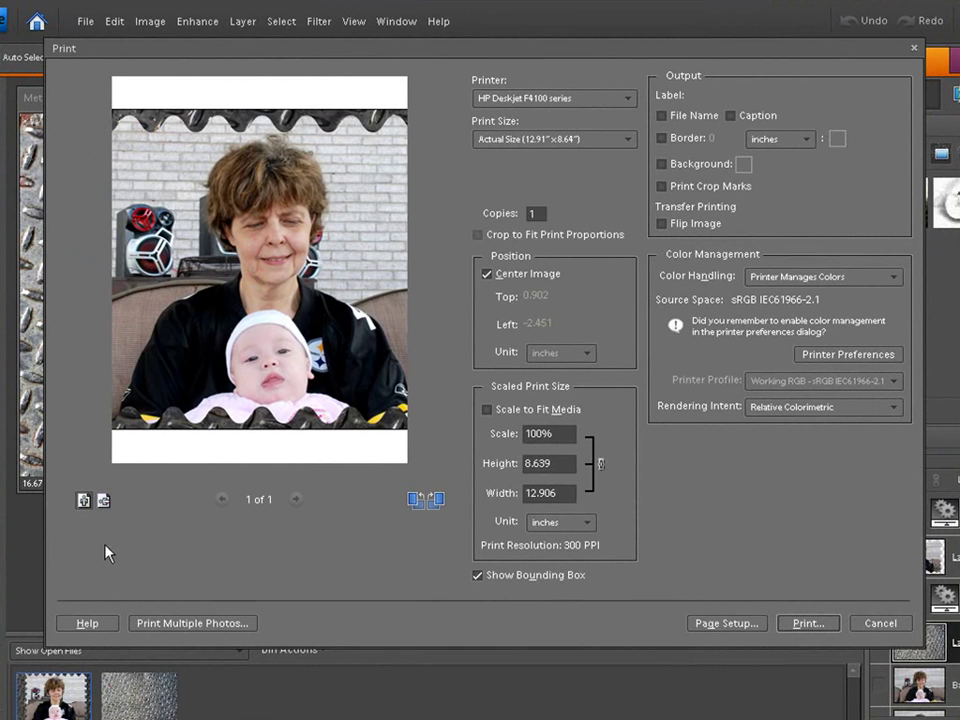
left_click(102, 502)
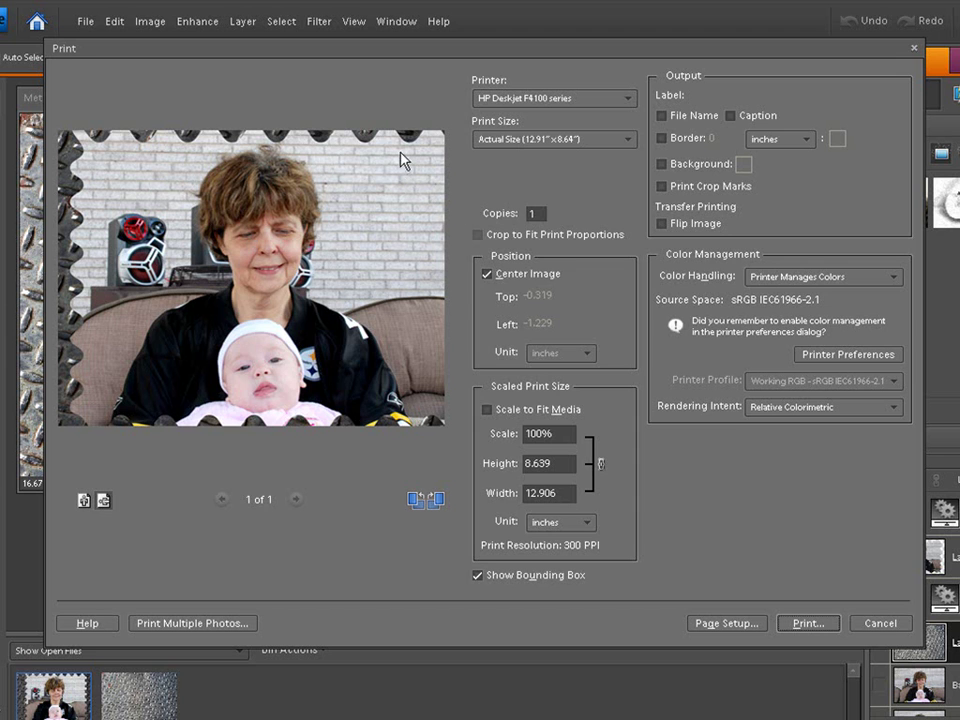
left_click(520, 139)
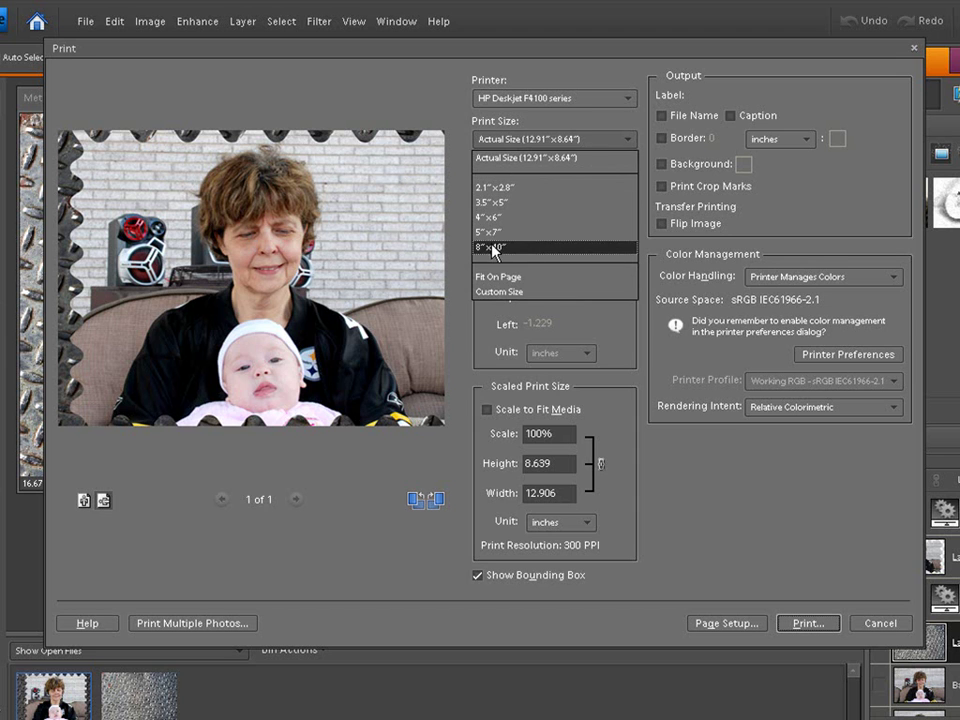
left_click(493, 247)
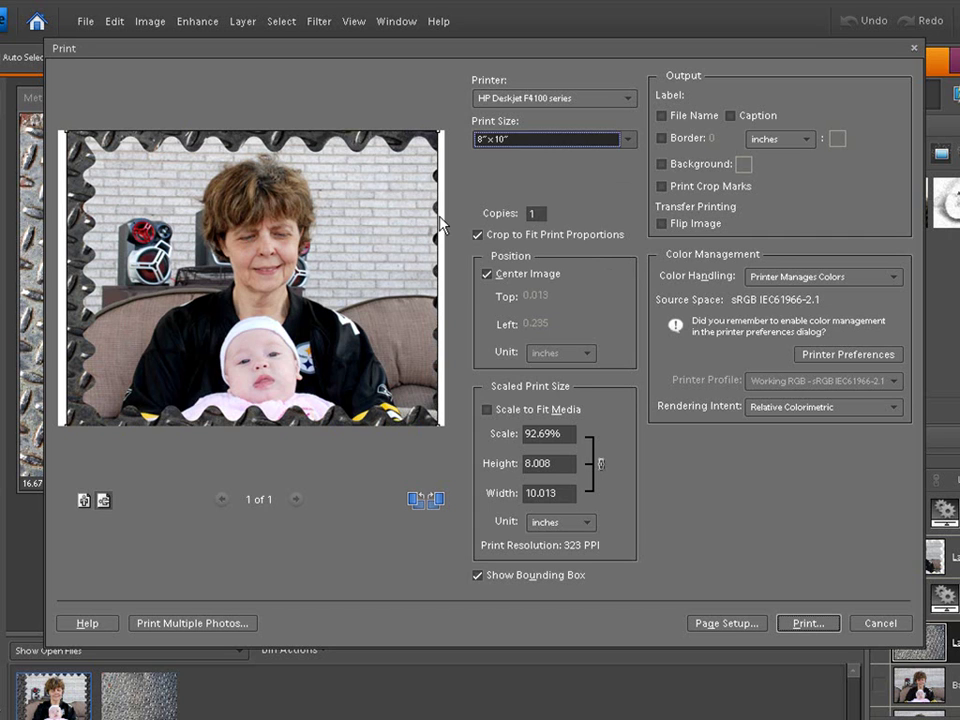
left_click(631, 141)
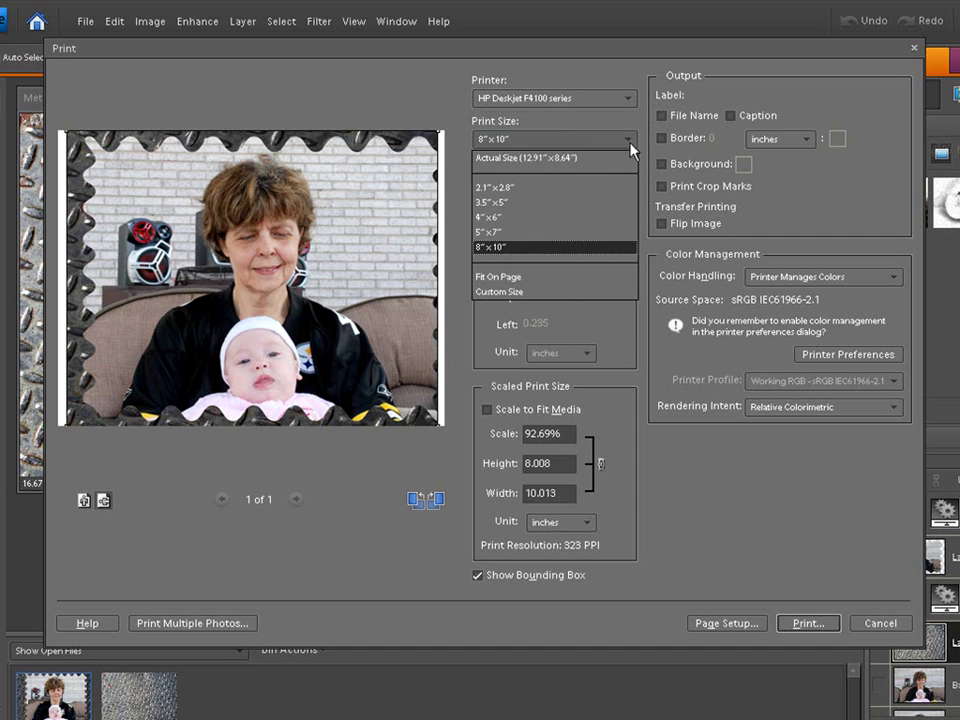
left_click(534, 232)
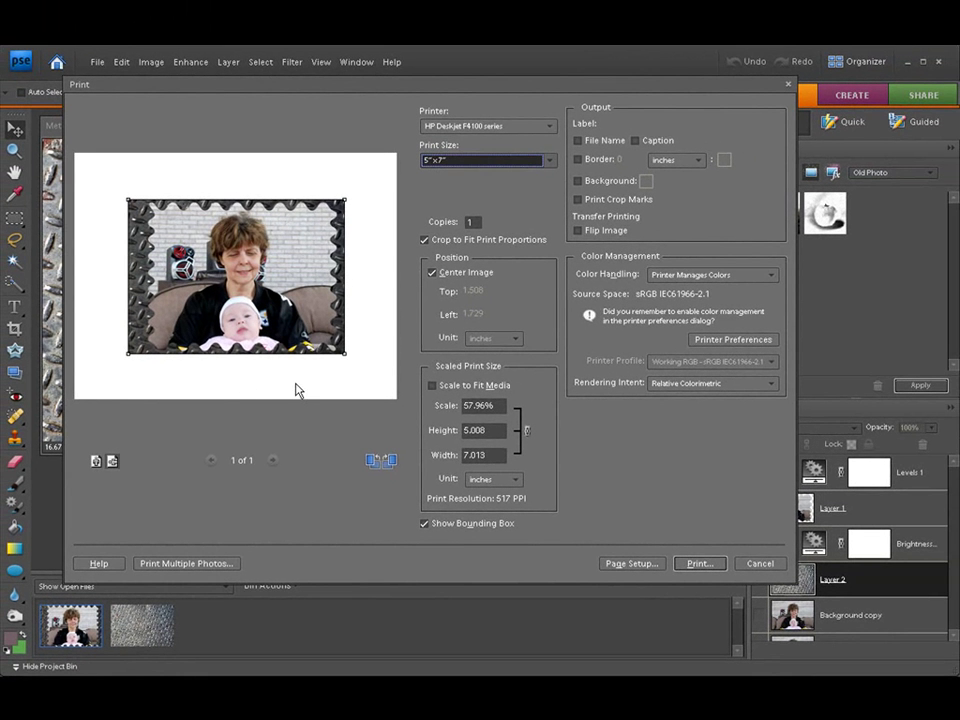
left_click(760, 563)
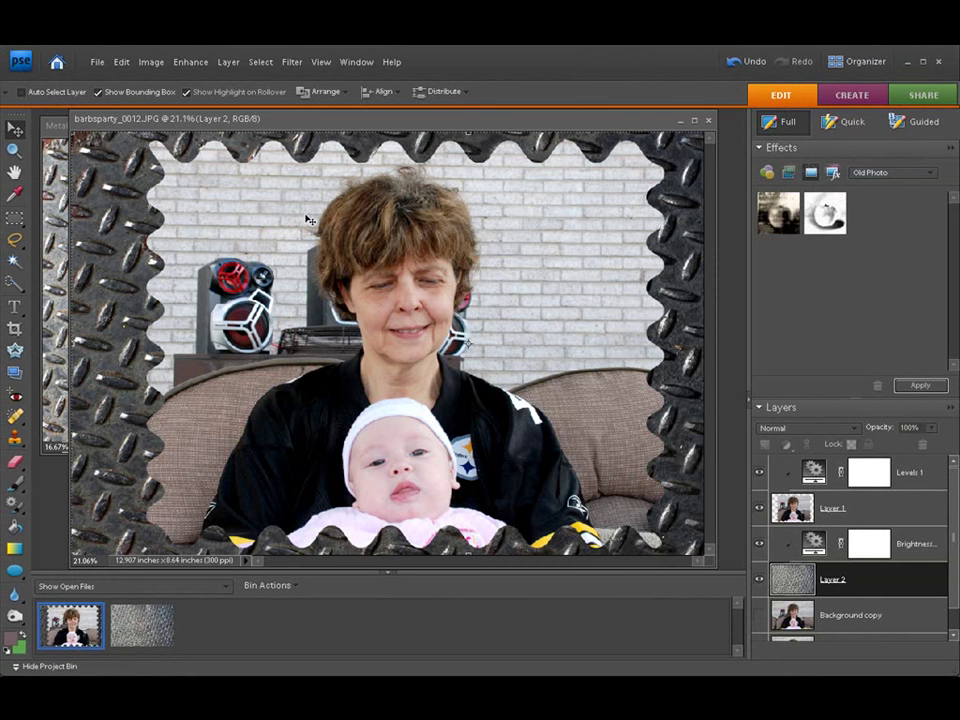
- Resize the image to a document width of 10 inches
left_click(151, 62)
mouse_move(290, 133)
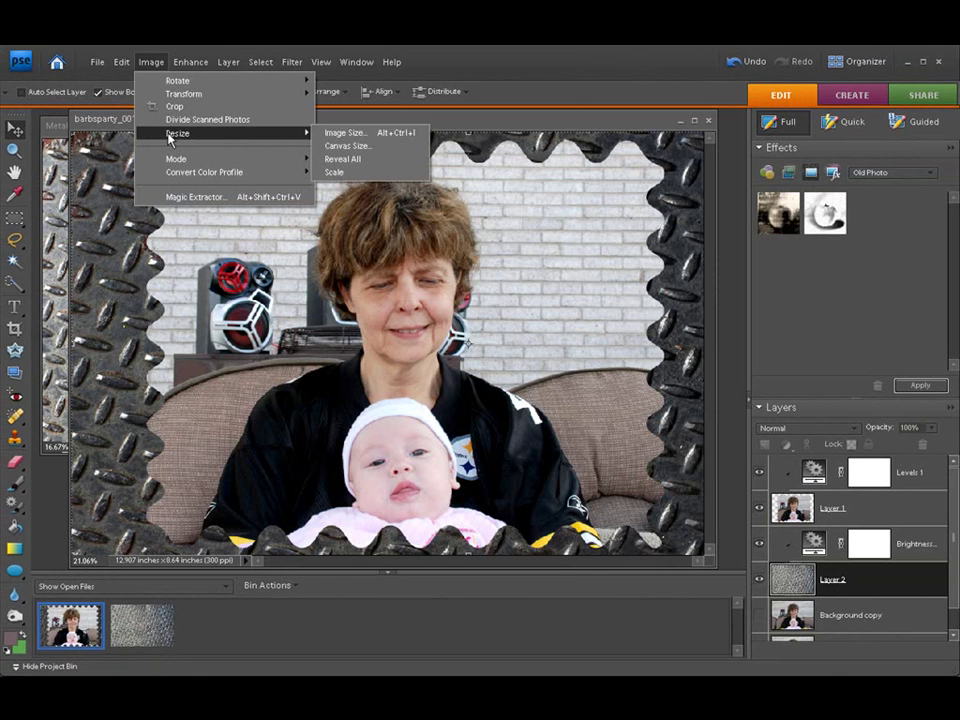
left_click(337, 135)
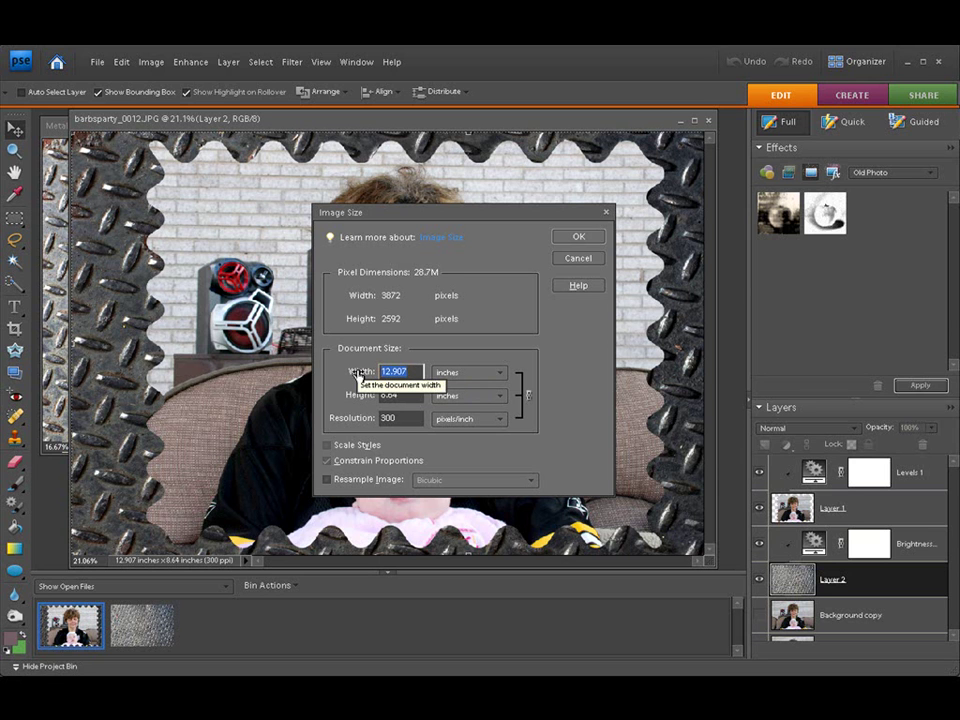
type("10")
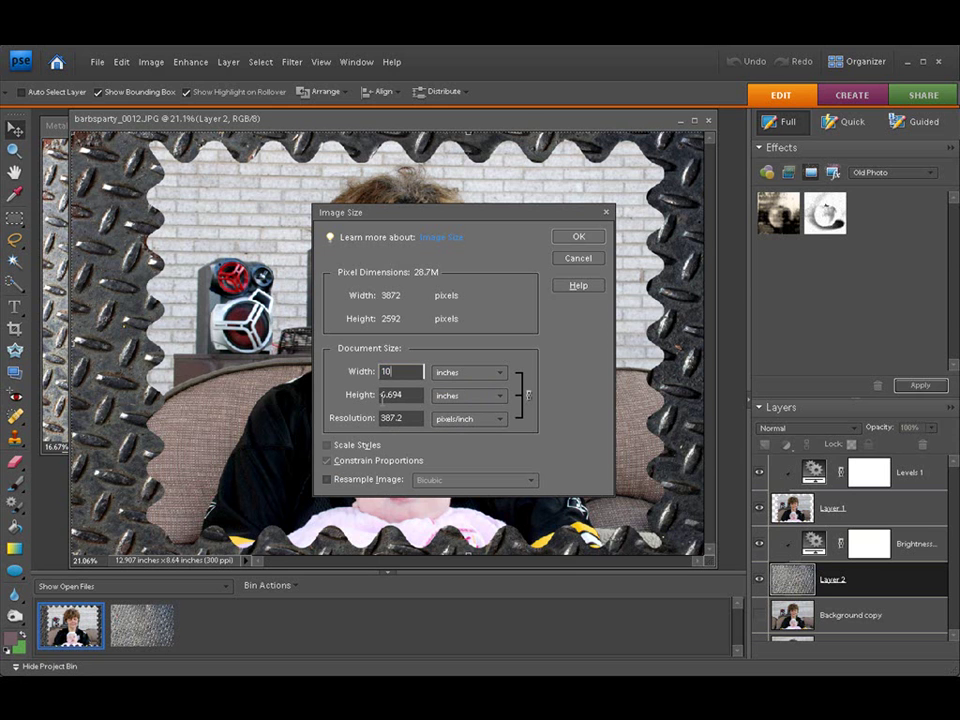
left_click(575, 238)
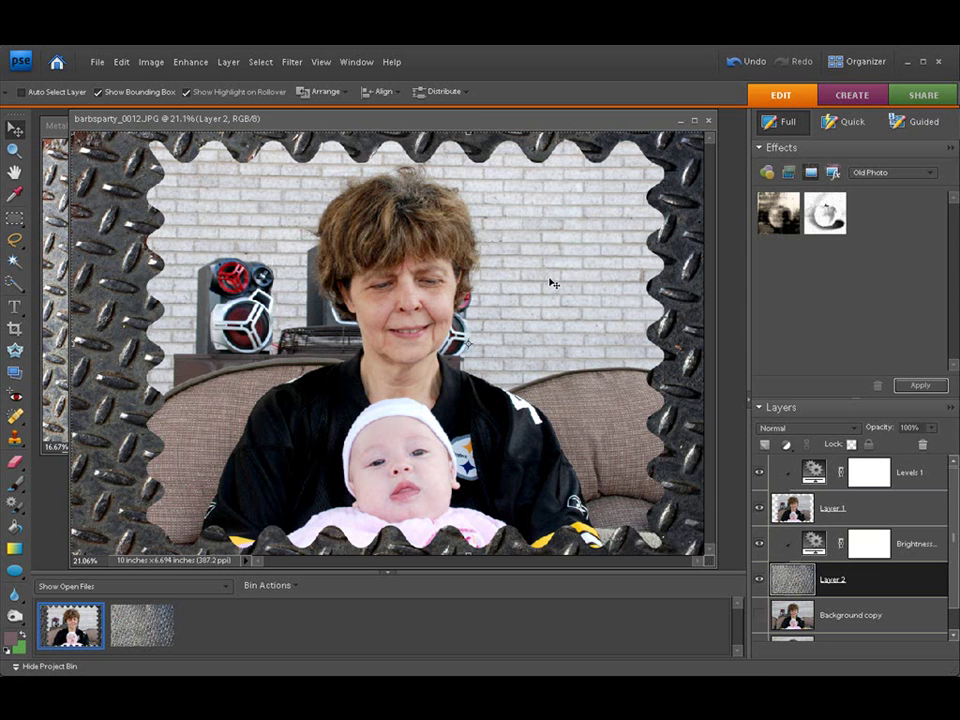
- Preview the resized photo's print layout at 8"×10" with cropping to print proportions turned off
left_click(97, 62)
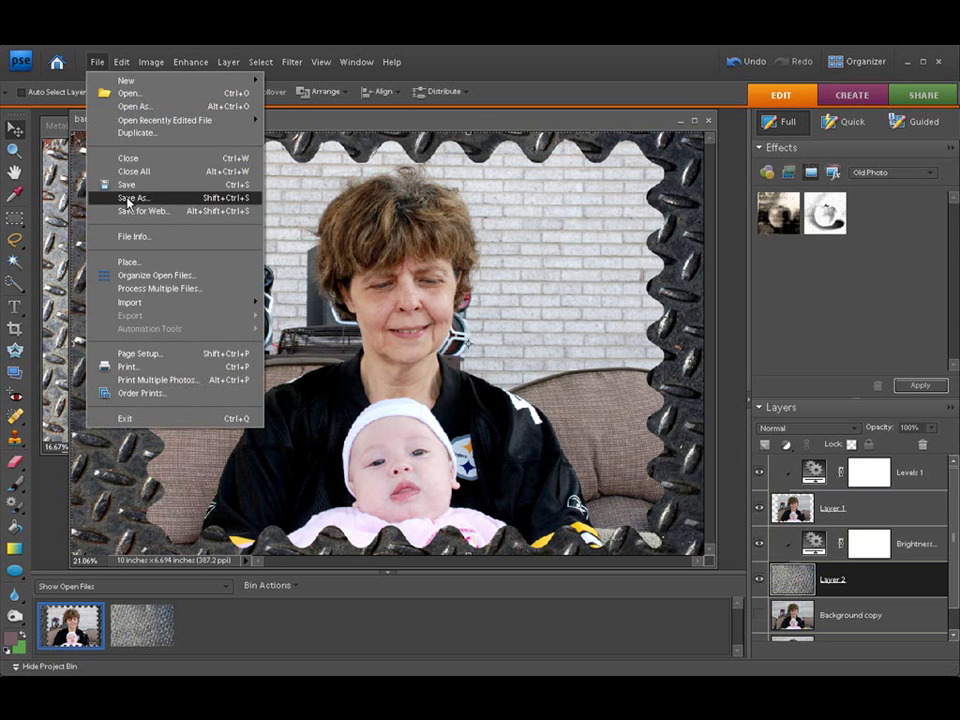
left_click(125, 366)
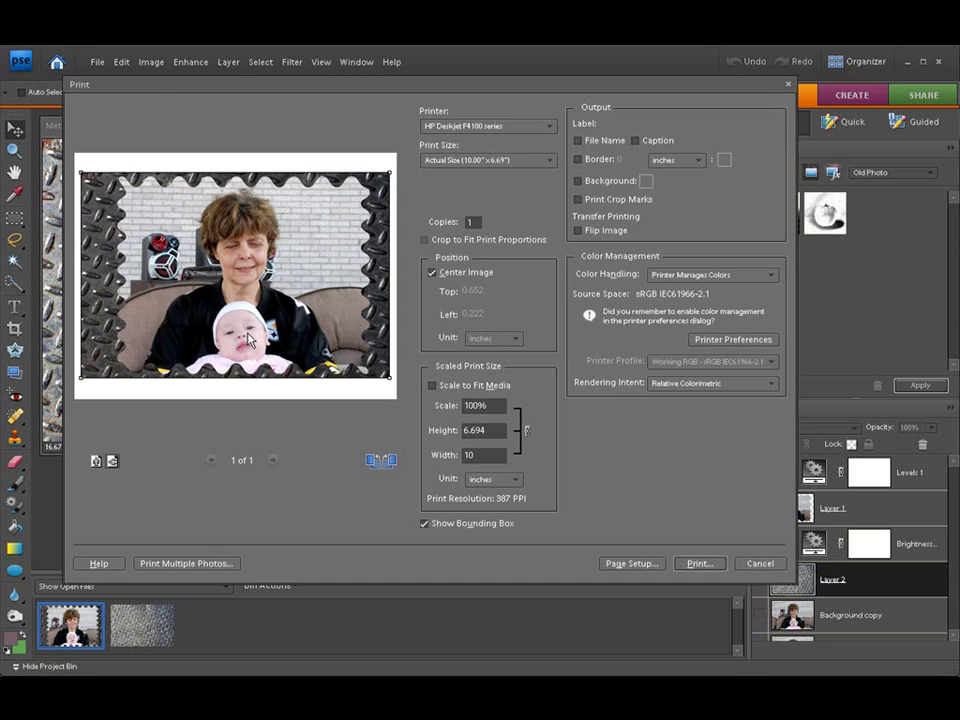
left_click(465, 165)
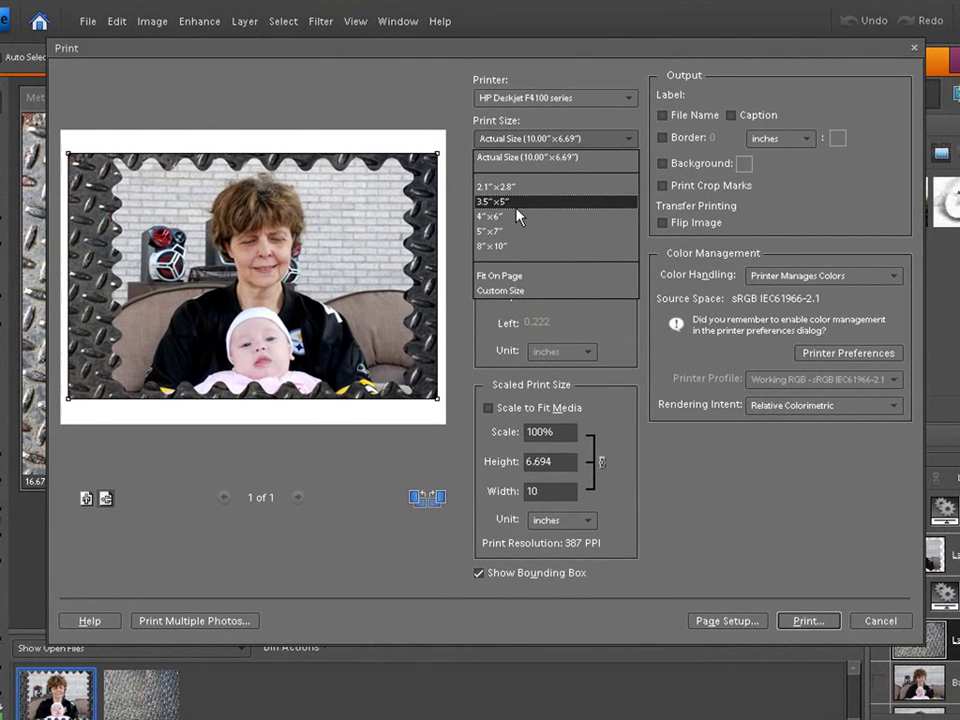
left_click(449, 251)
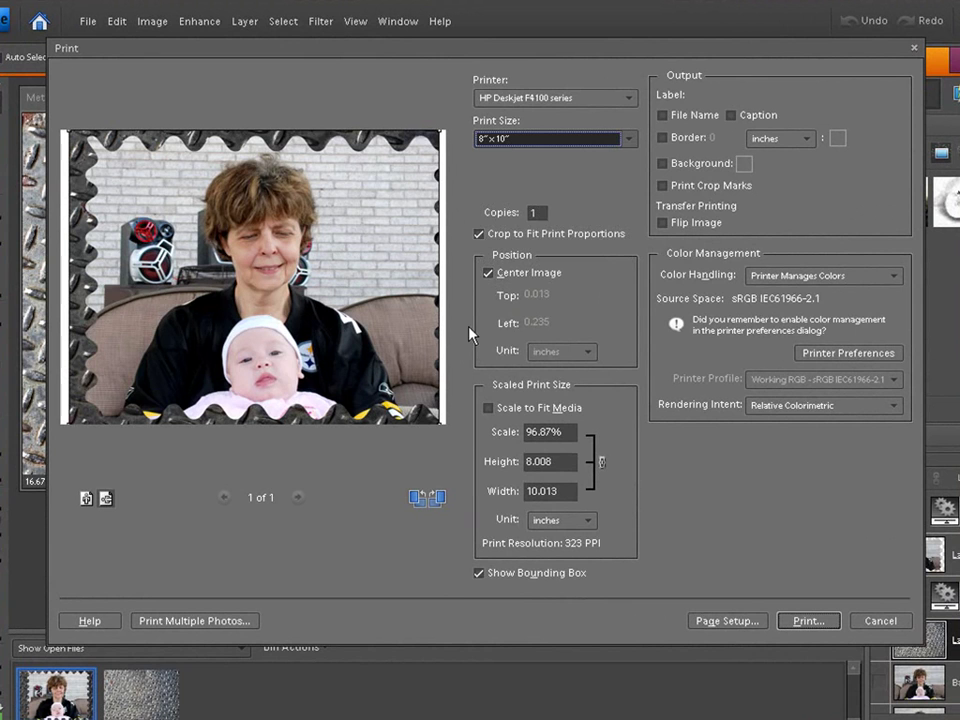
left_click(479, 234)
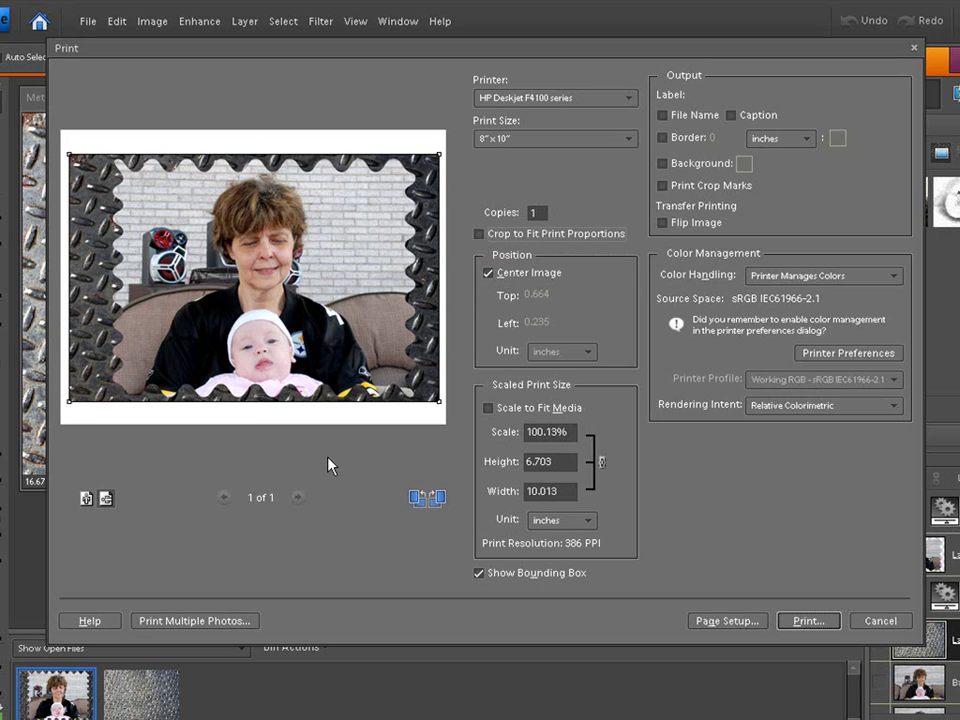
- Preview the uncropped print at 5"×7" and 4"×6", and close the print setup without printing
left_click(516, 143)
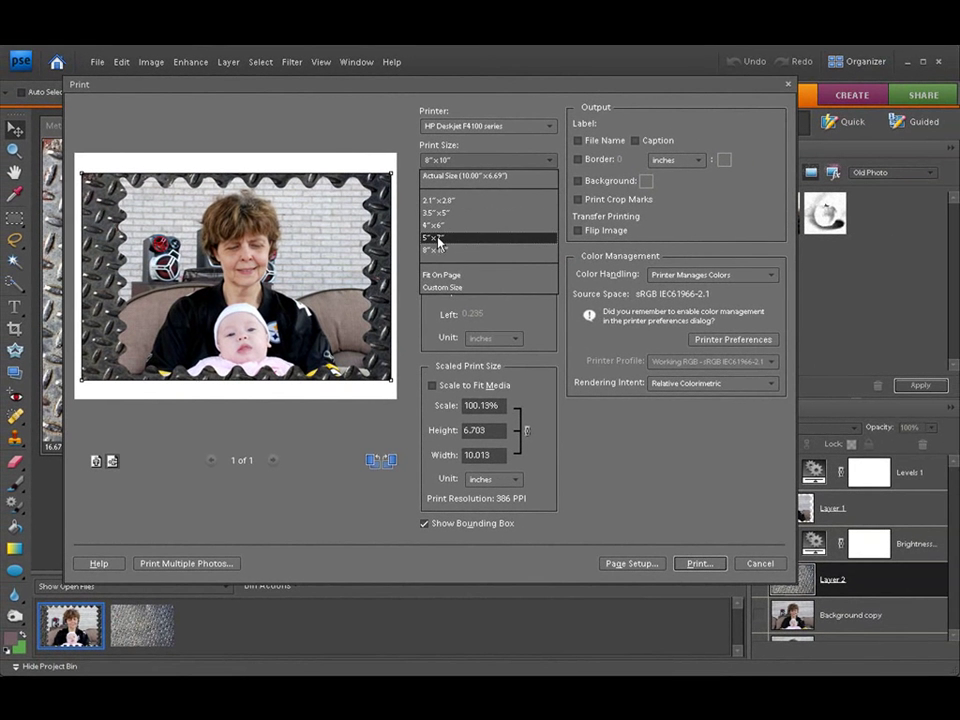
left_click(488, 231)
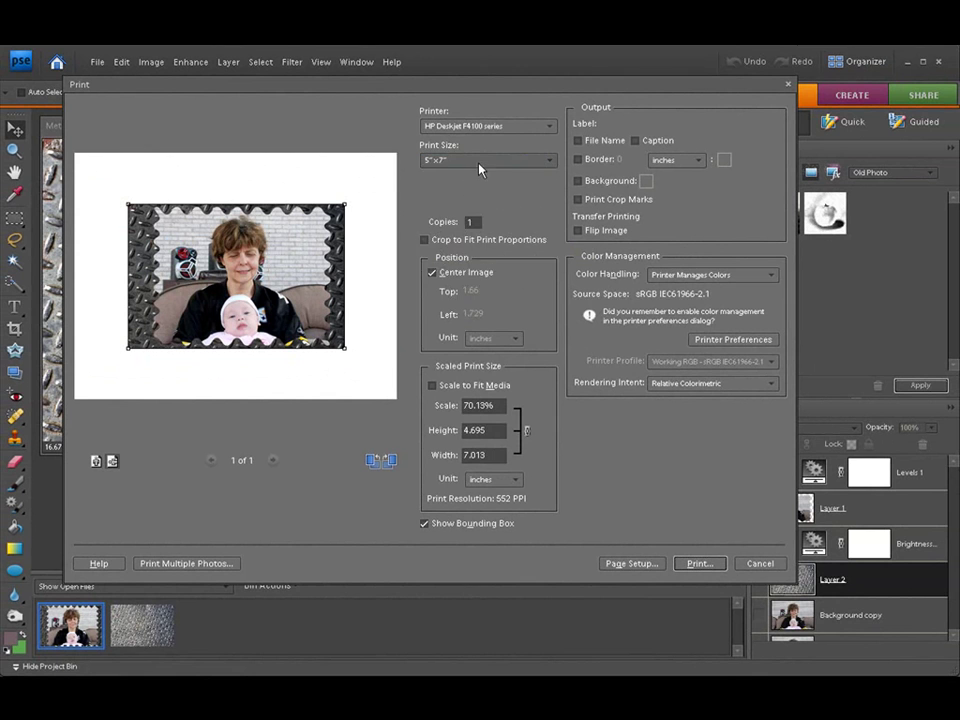
left_click(480, 168)
left_click(460, 224)
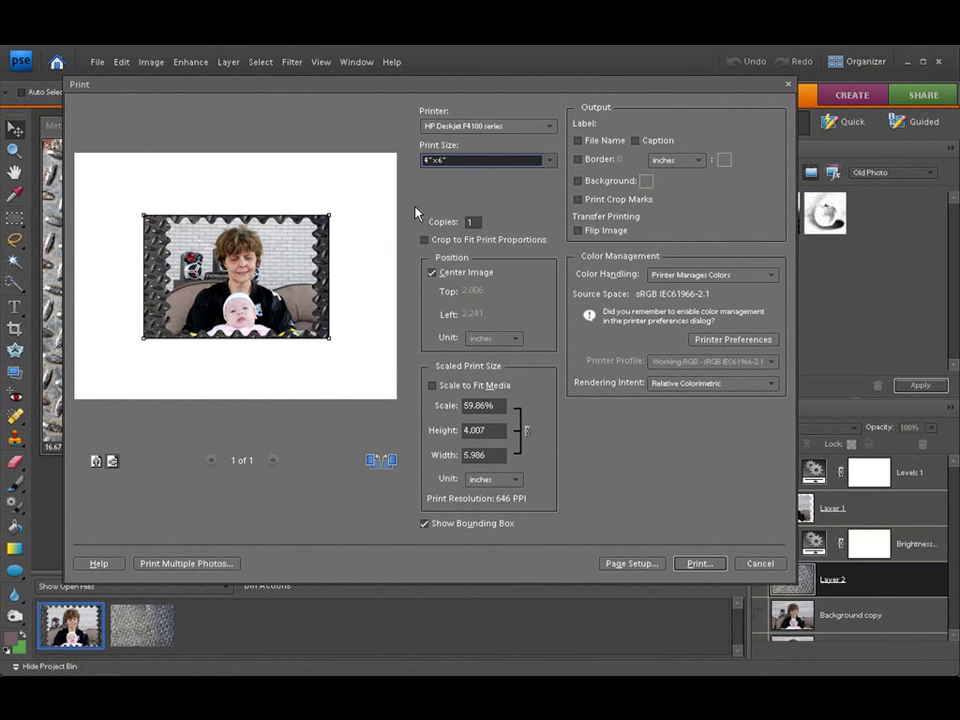
left_click(756, 563)
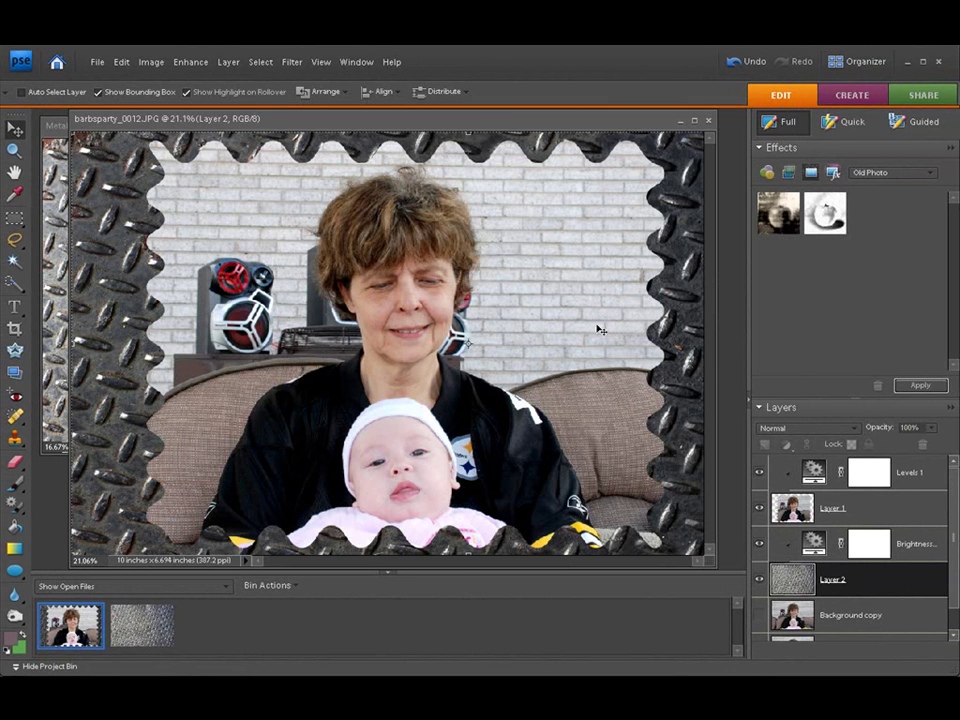